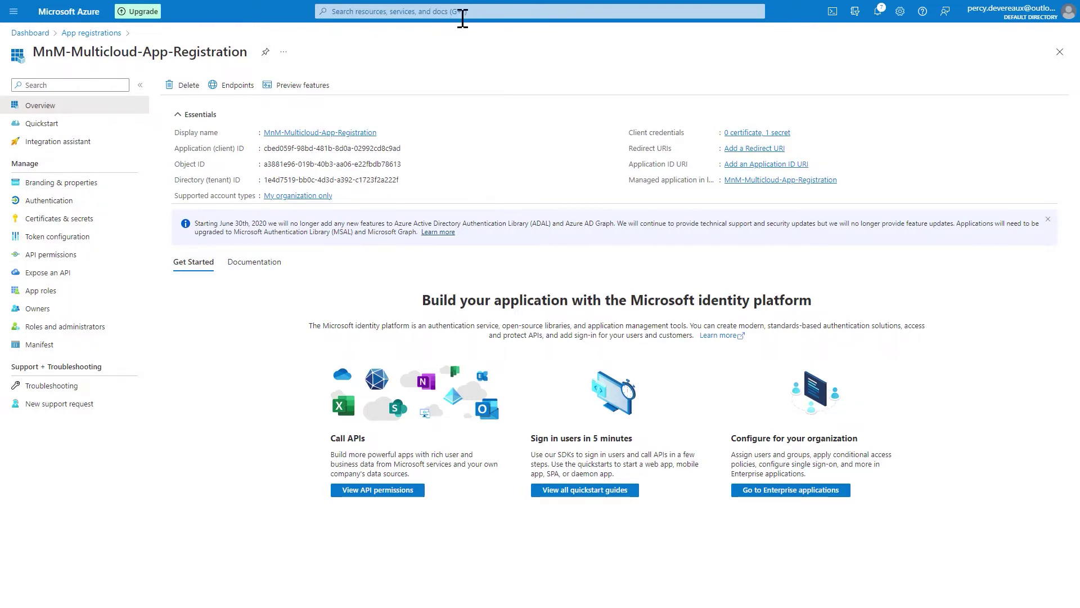
- Open the list of roles in the access control settings of Azure subscription 1
left_click(462, 19)
left_click(369, 262)
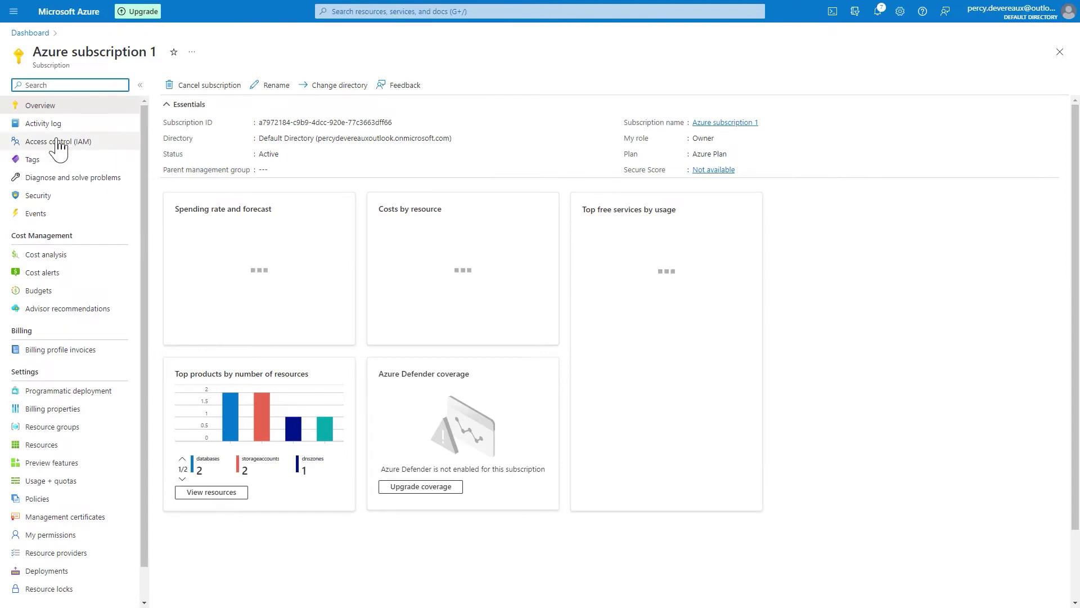
left_click(57, 142)
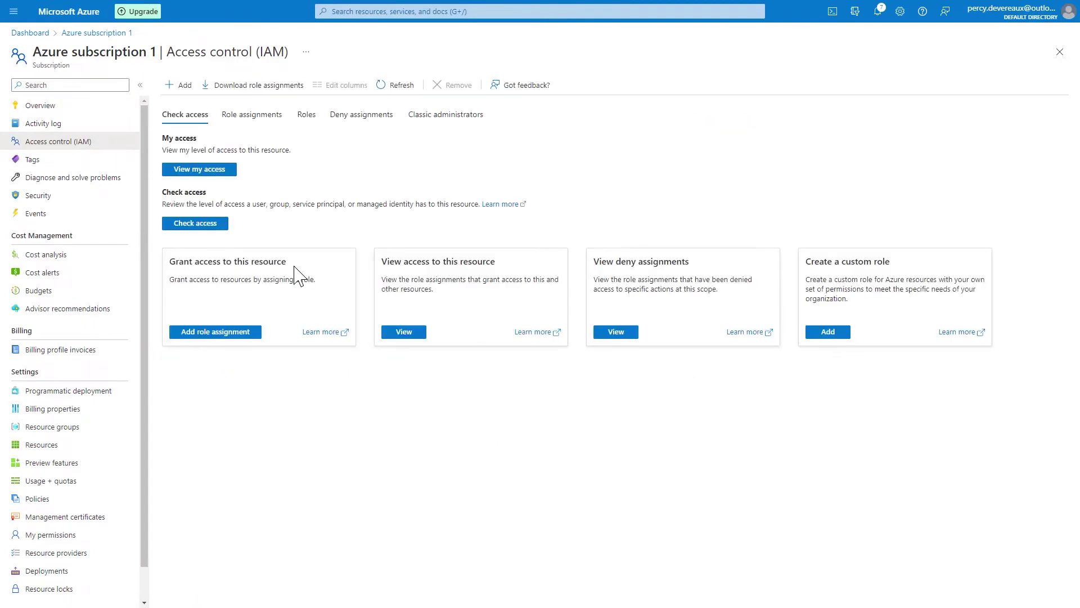
left_click(306, 115)
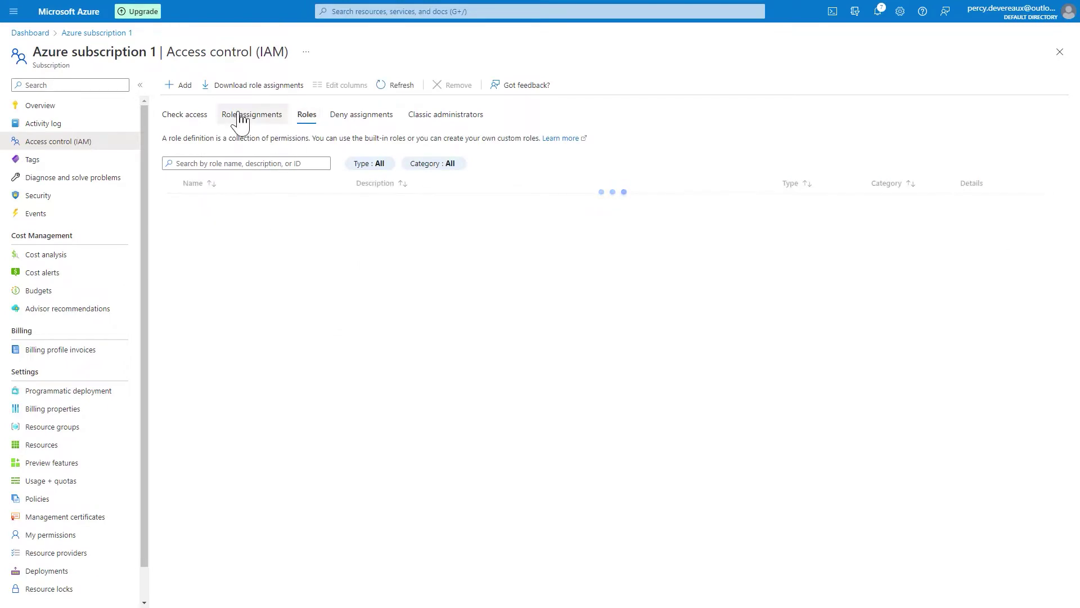
- Search the roles for "men" and examine the permitted actions in the JSON definition of the Men&Mice Operator custom role
left_click(215, 163)
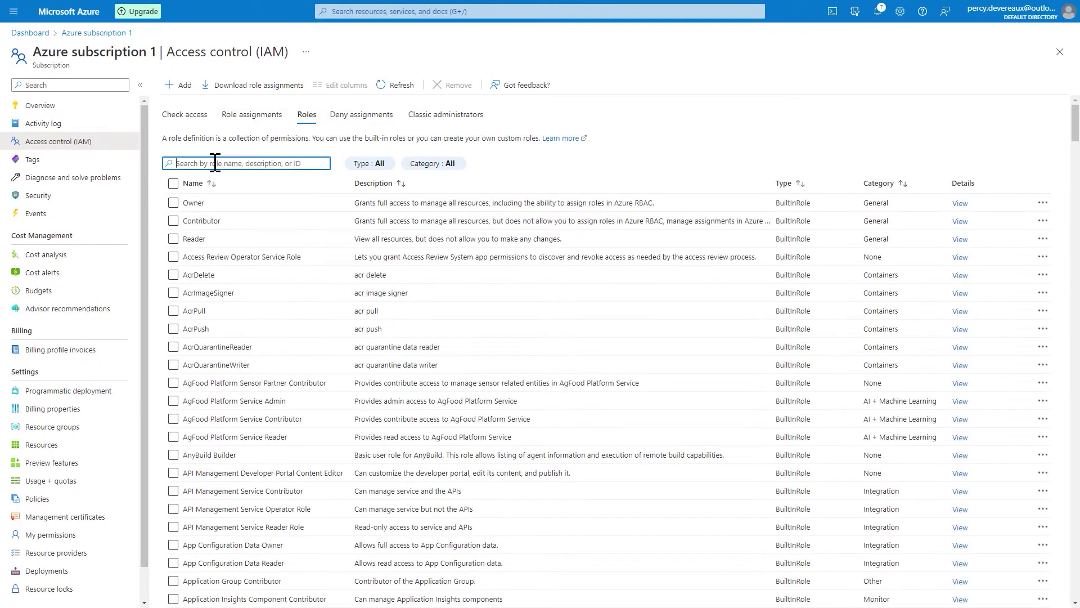
type("men")
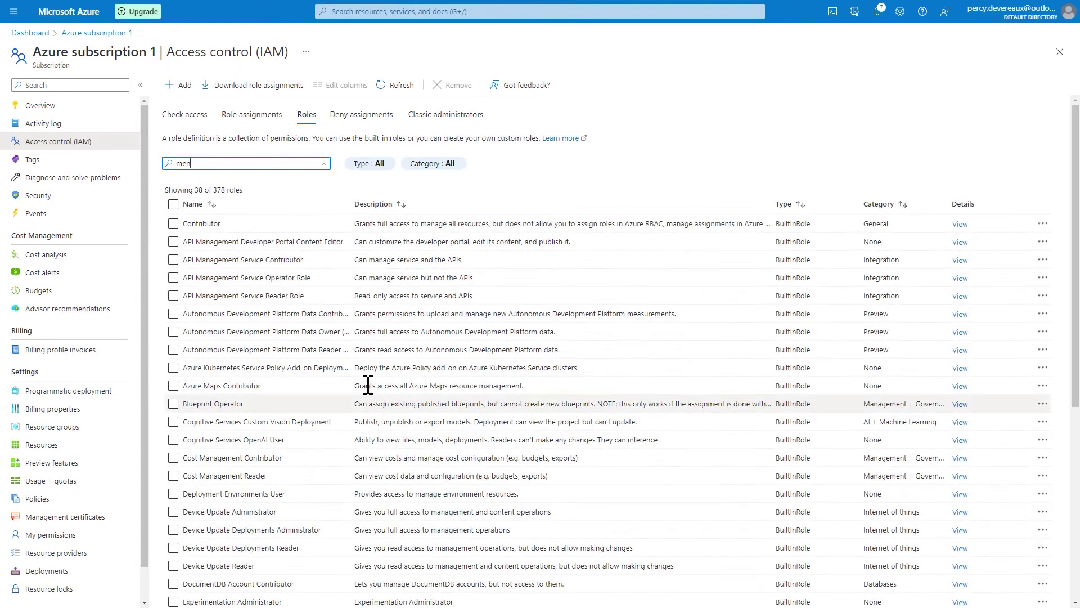
scroll(321, 406, "down", 5)
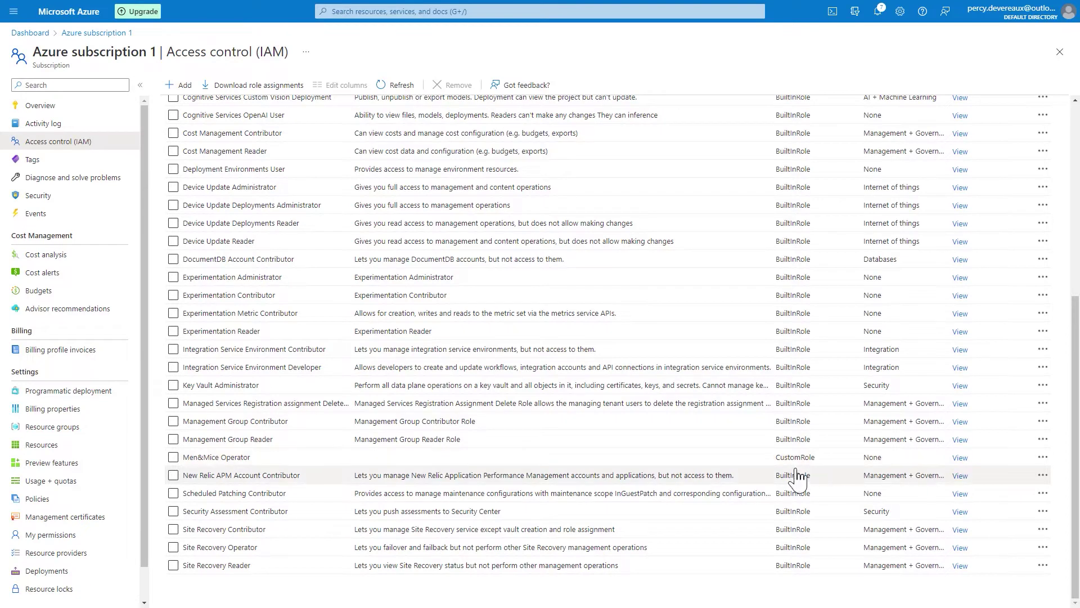
left_click(960, 457)
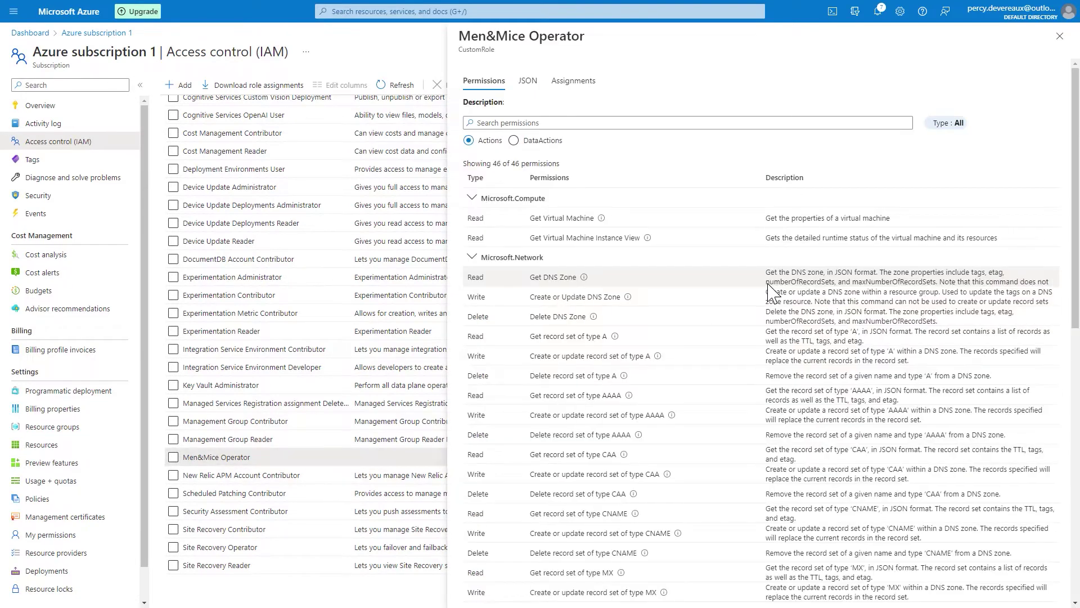
left_click(528, 80)
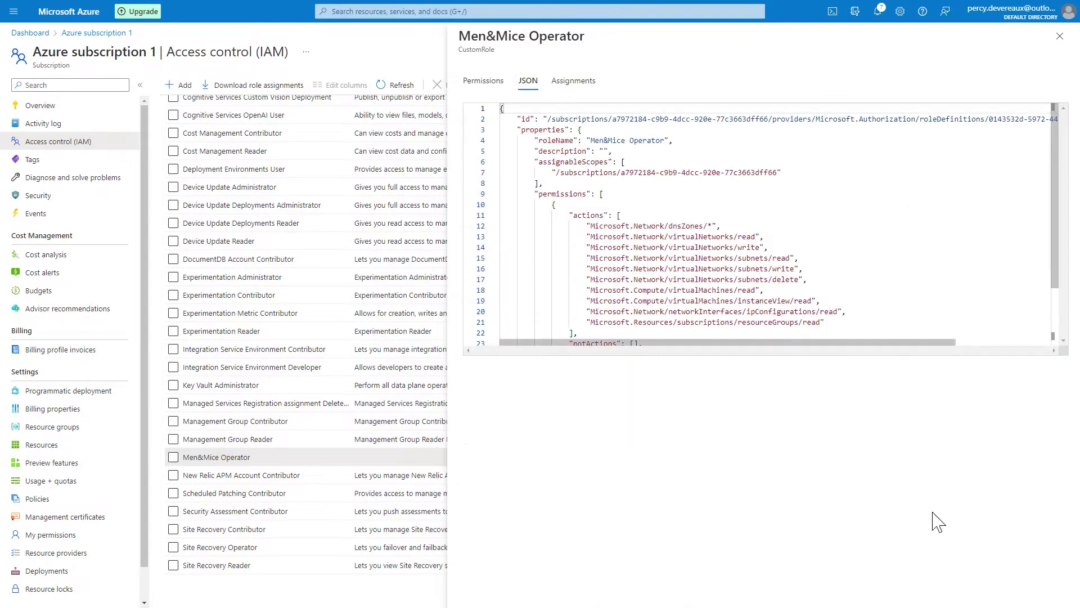
left_click_drag(832, 324, 571, 219)
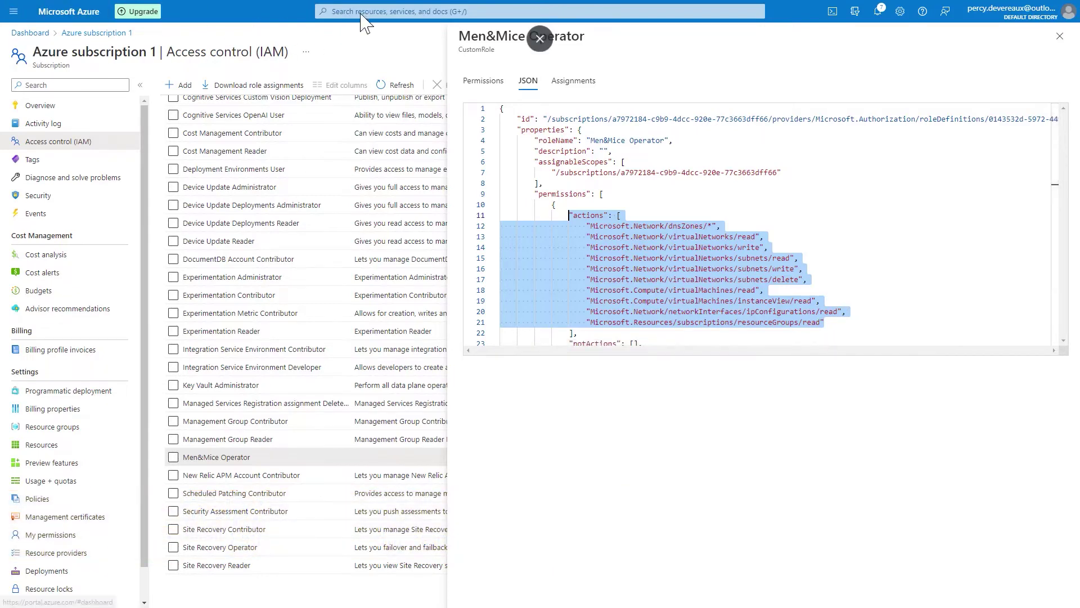
- Open the overview of MnM-Multicloud-App-Registration from App registrations
left_click(377, 11)
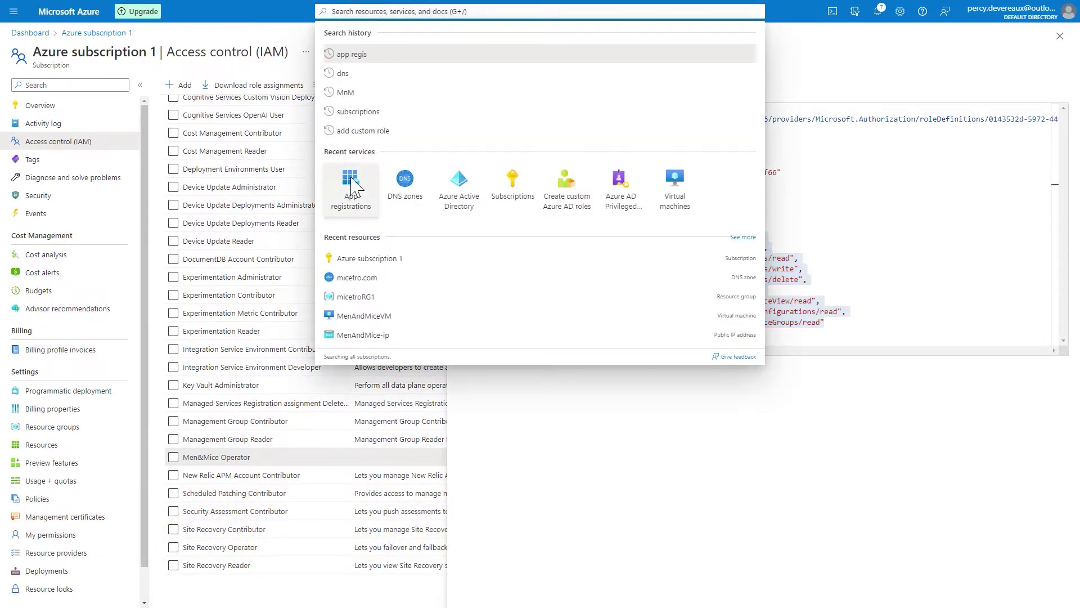
left_click(351, 194)
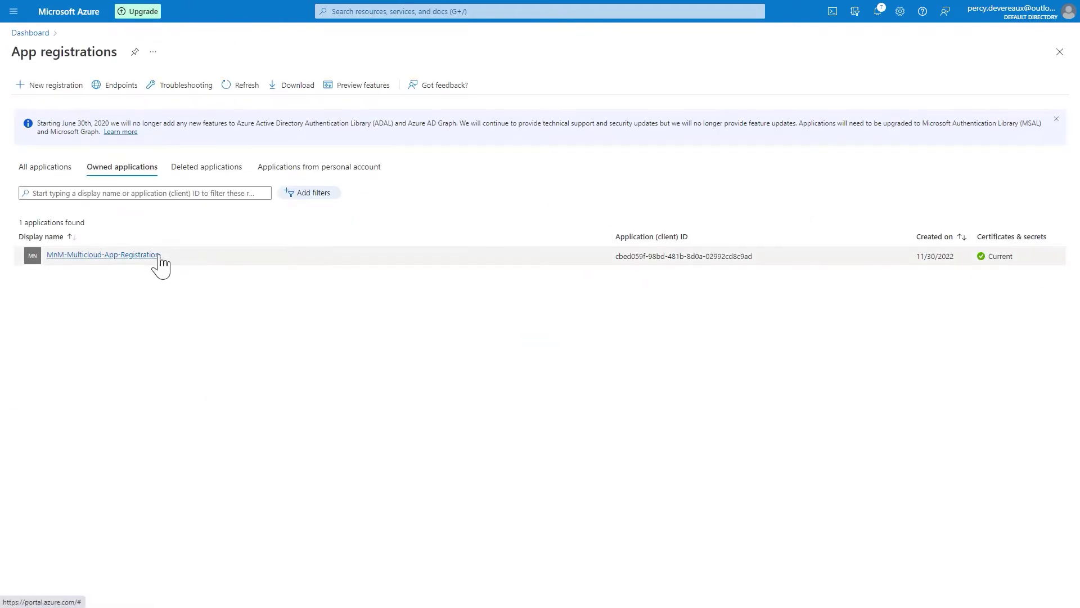
left_click(93, 262)
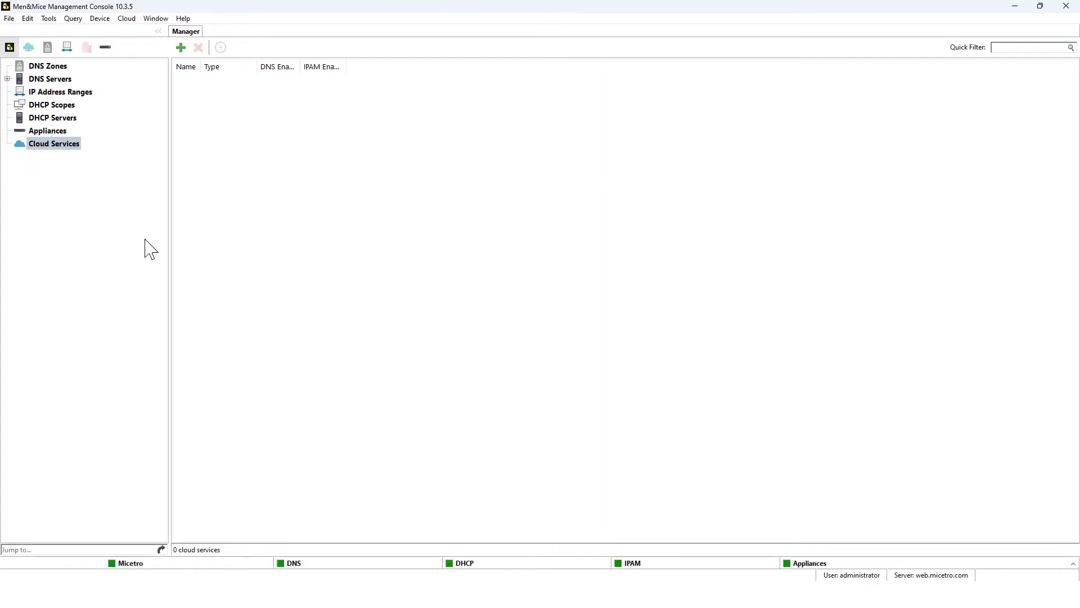
- In the Men&Mice Management Console, start adding a cloud service account with Azure as the provider
left_click(66, 144)
left_click(181, 47)
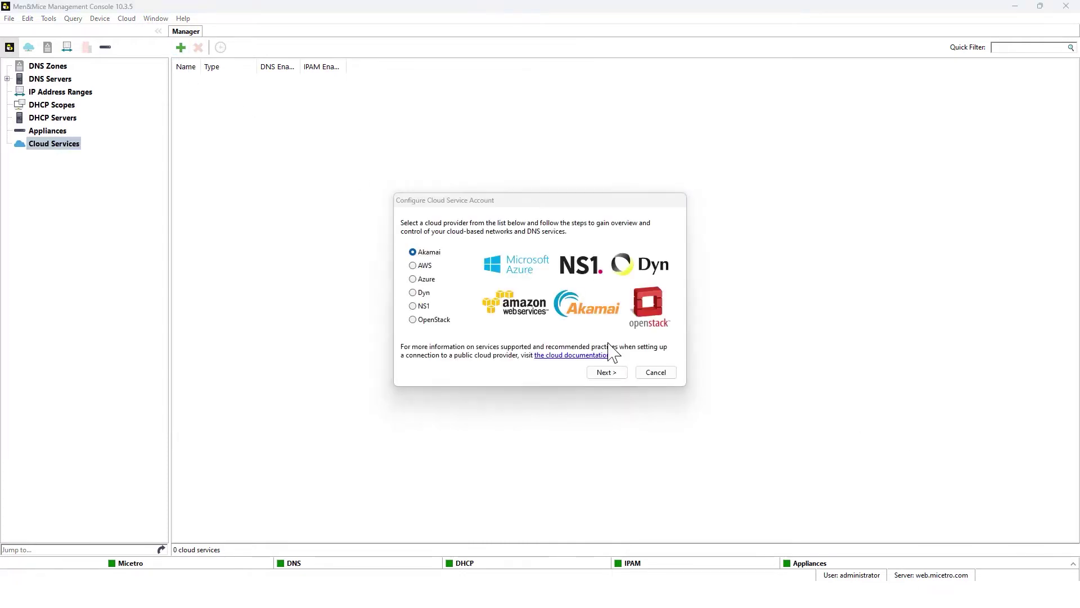
left_click(428, 280)
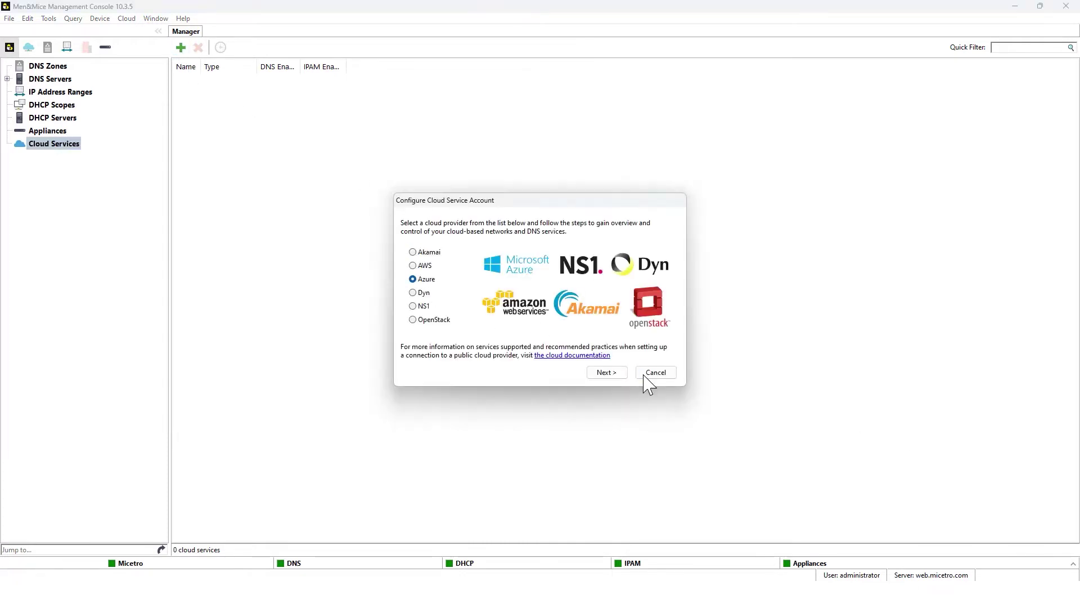
left_click(606, 372)
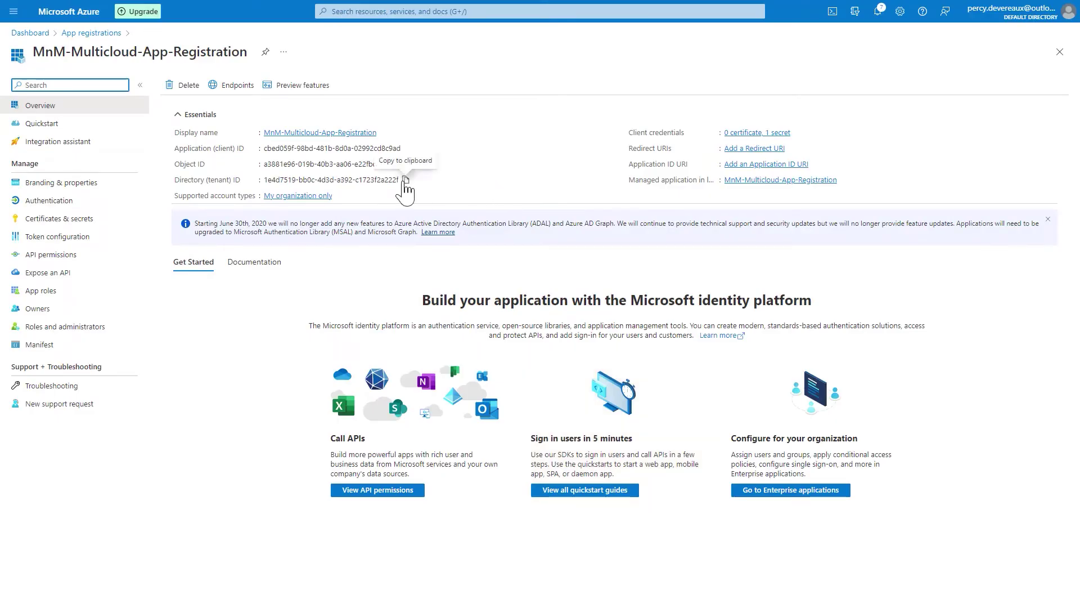
- Copy the directory (tenant) ID from the Azure app registration into the Tenant ID field of the Men&Mice service account
left_click(406, 181)
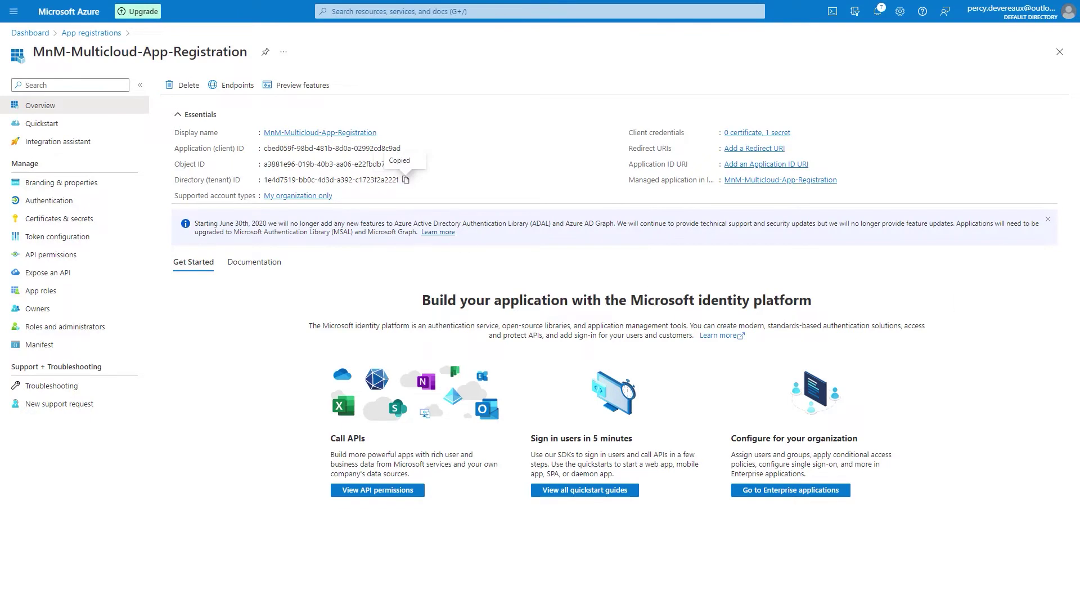
key("alt+Tab")
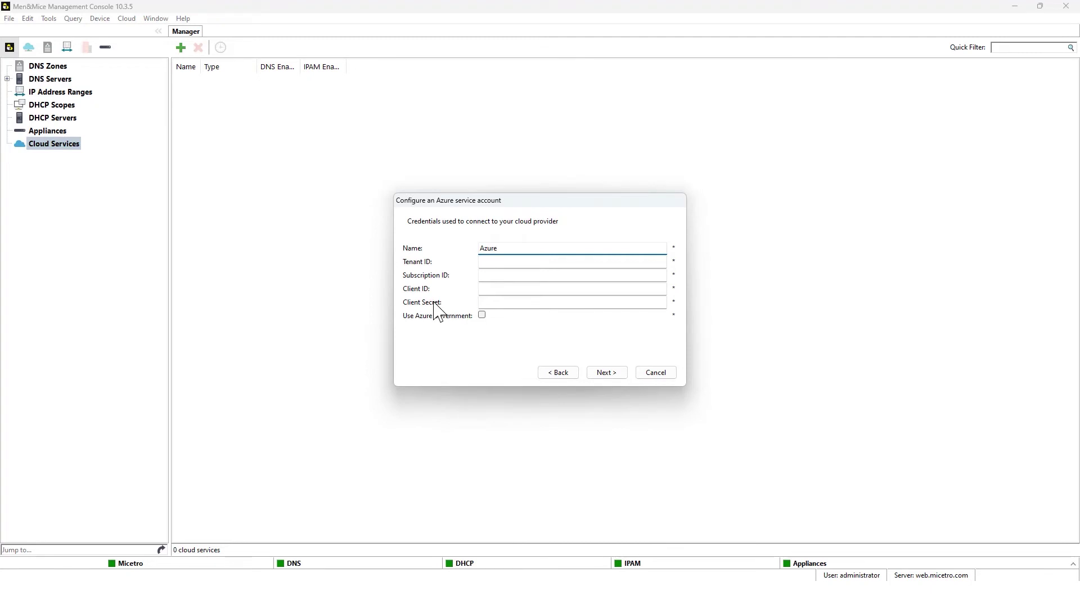
left_click(491, 265)
key("ctrl+v")
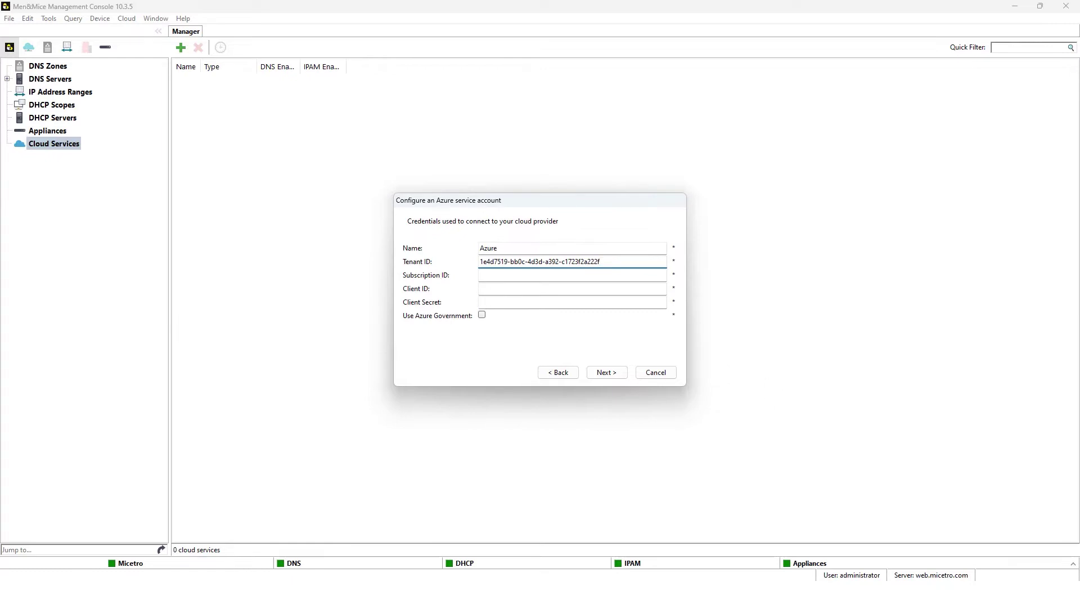
- Copy the application (client) ID from the Azure app registration into the Client ID field of the Men&Mice service account
key("alt+Tab")
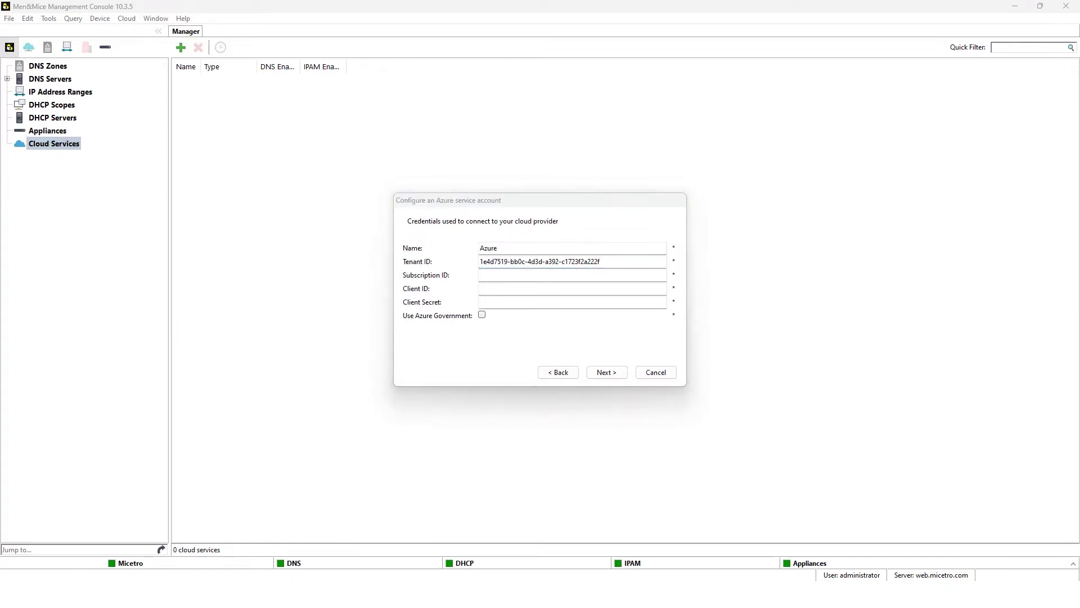
left_click(405, 180)
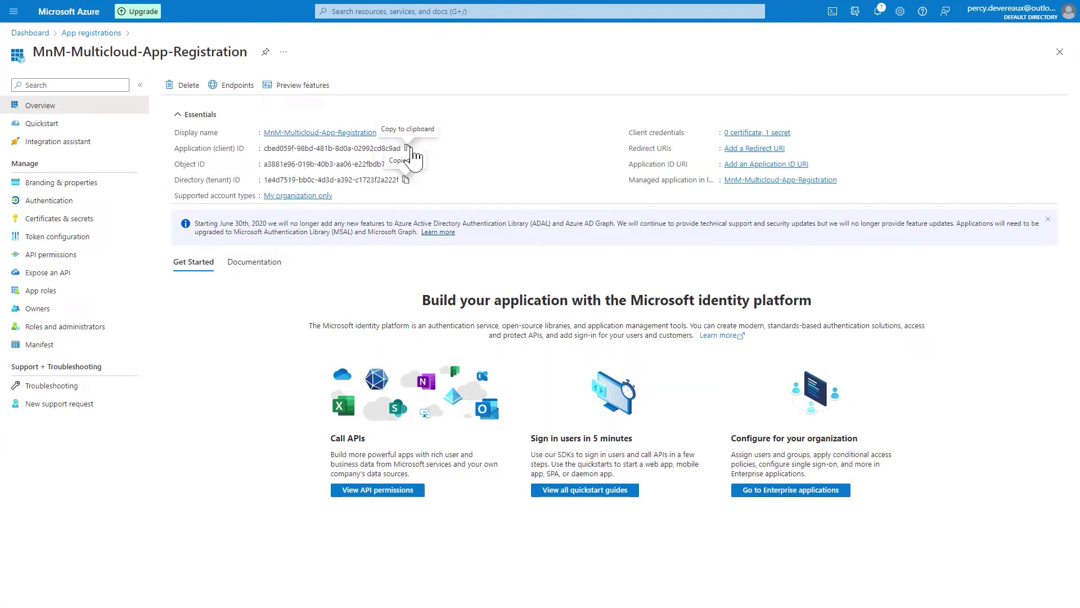
left_click(408, 148)
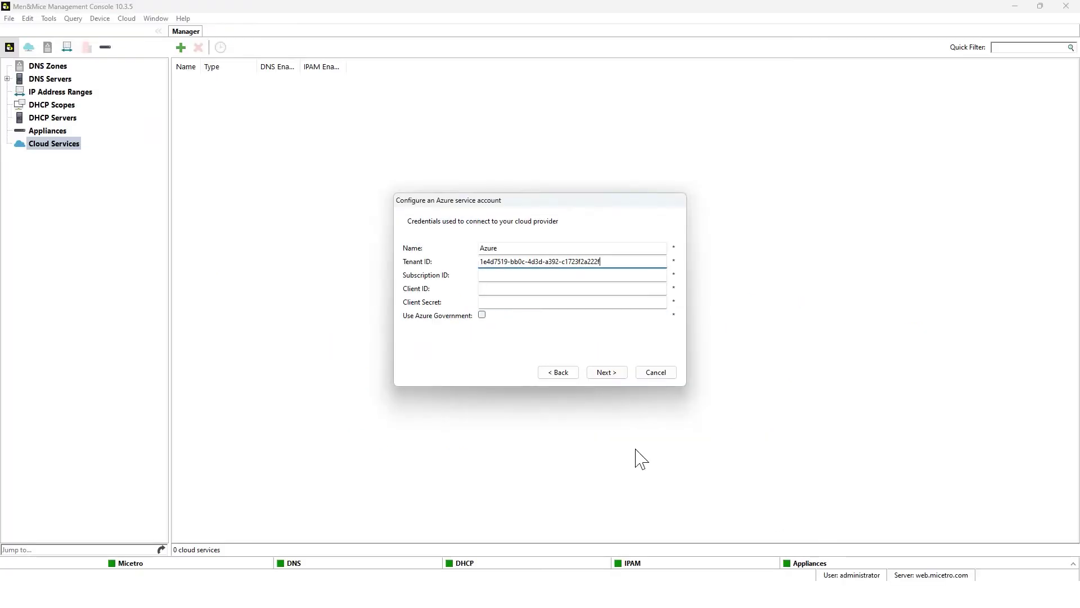
left_click(532, 290)
key("ctrl+v")
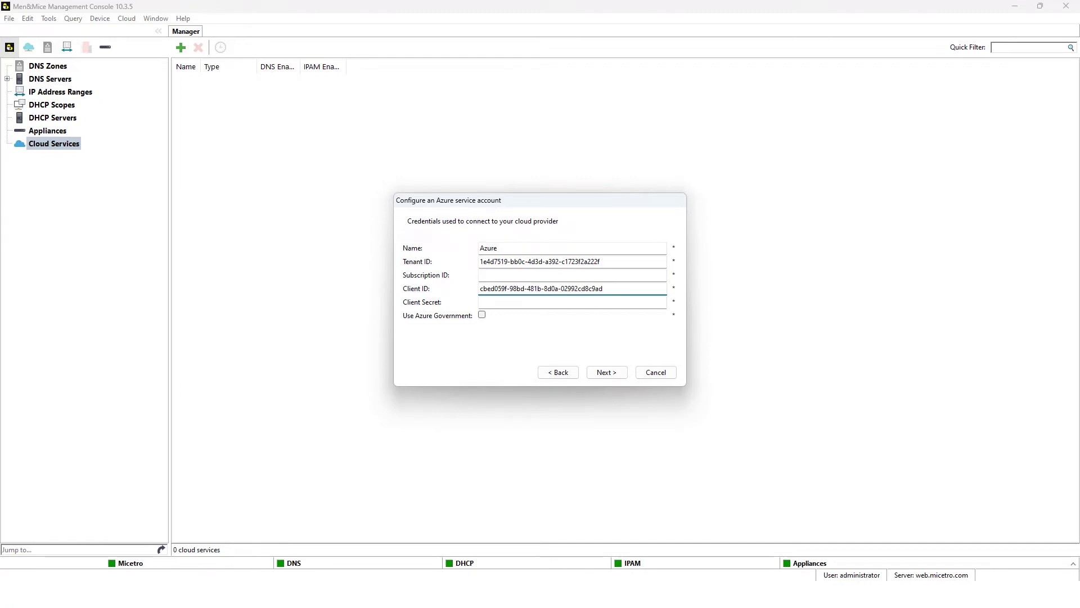
- Copy the Secret ID of the Micetro client secret in Azure into the Client Secret field of the Men&Mice service account
key("alt+Tab")
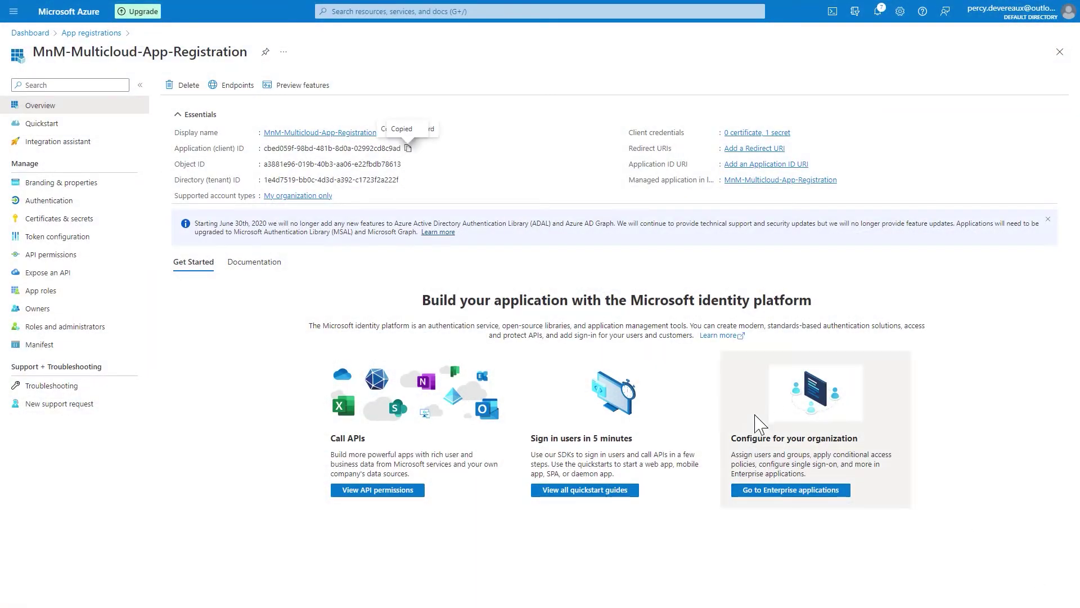
left_click(758, 133)
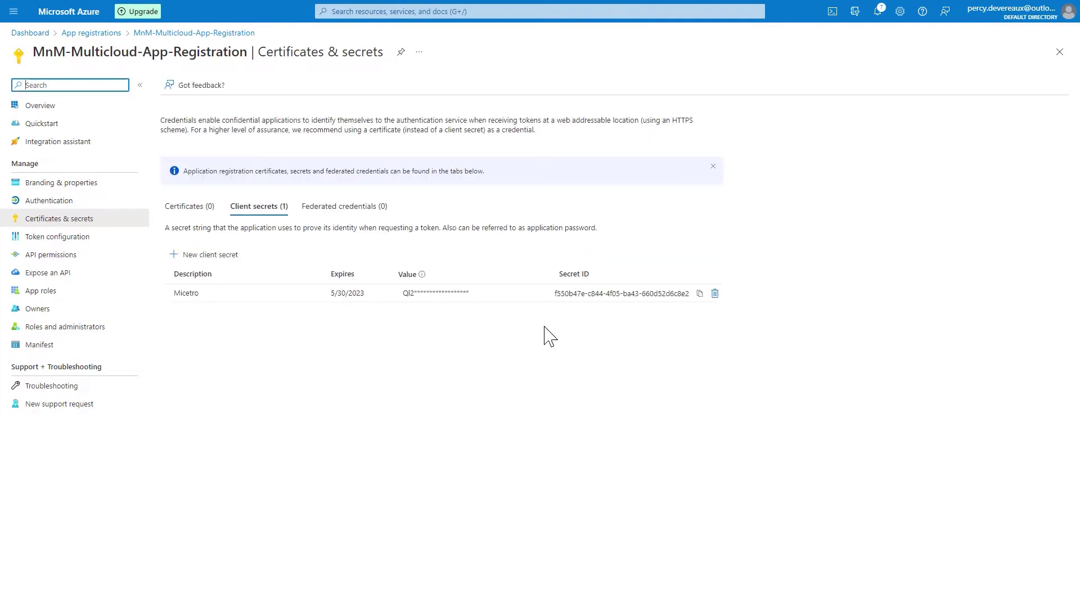
left_click(701, 293)
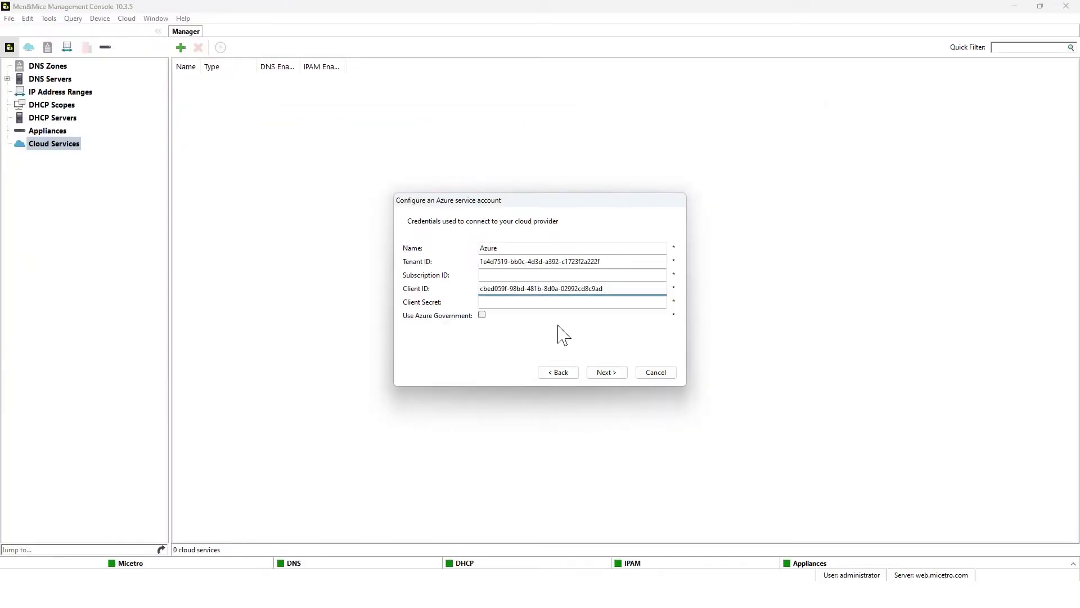
left_click(553, 303)
key("ctrl+v")
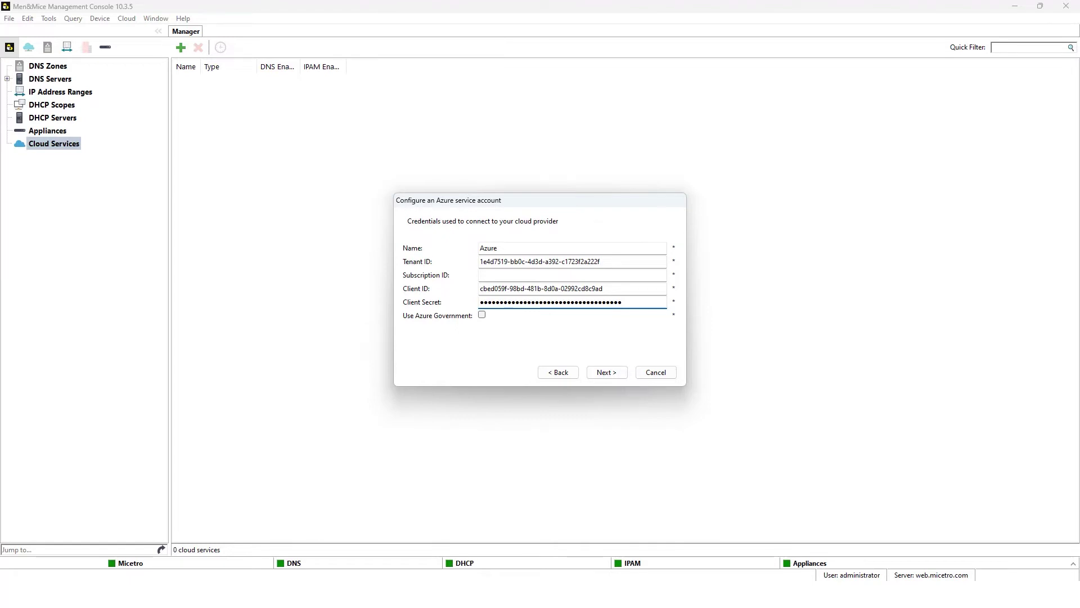
- Copy the subscription ID of Azure subscription 1 into the Men&Mice account's Subscription ID field and submit the credentials for verification
key("alt+Tab")
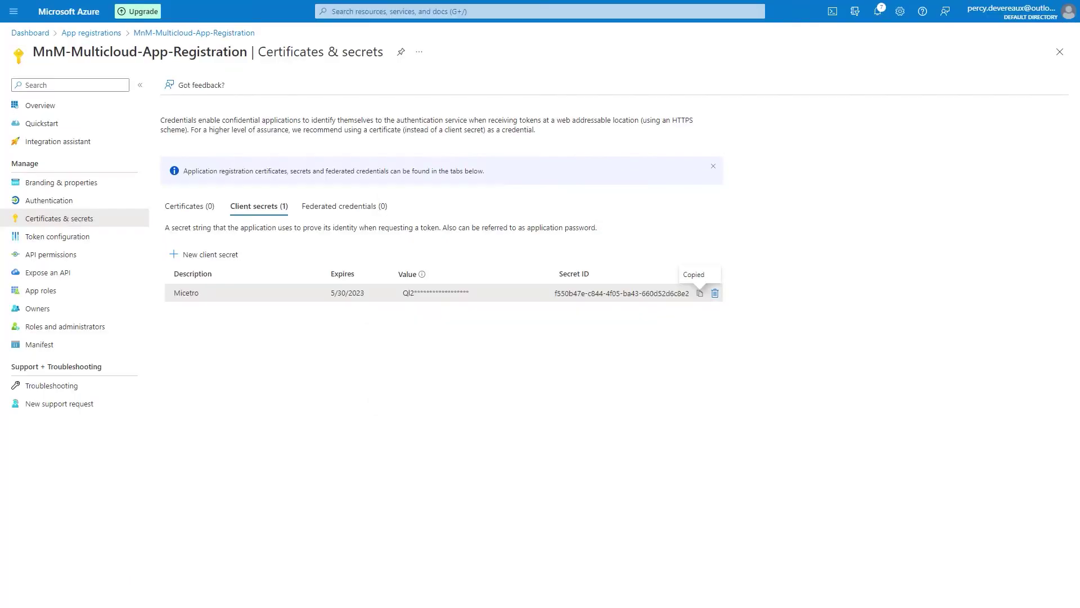
left_click(451, 15)
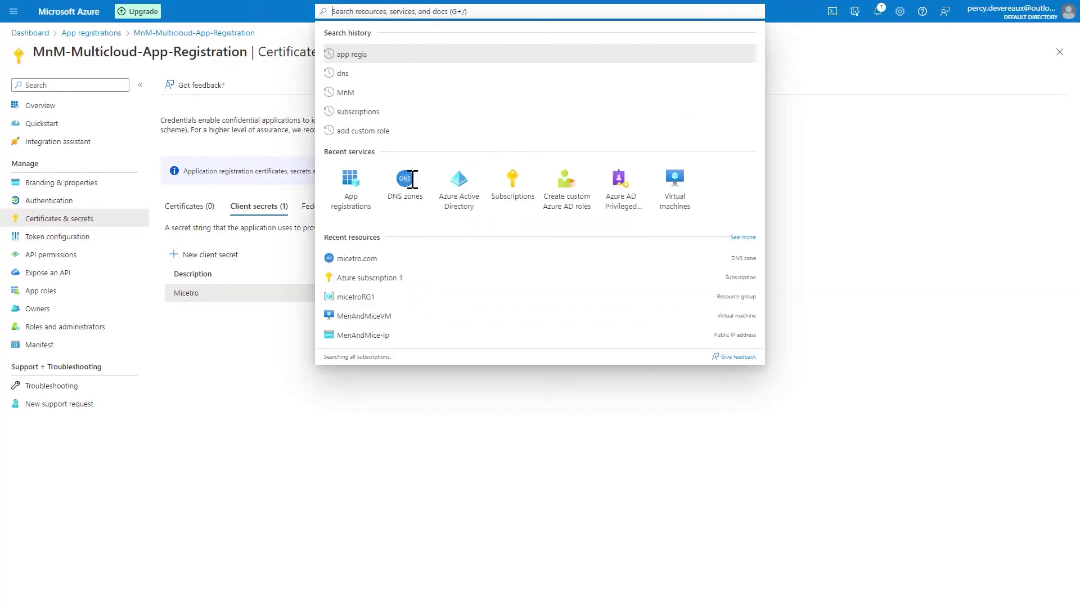
left_click(367, 277)
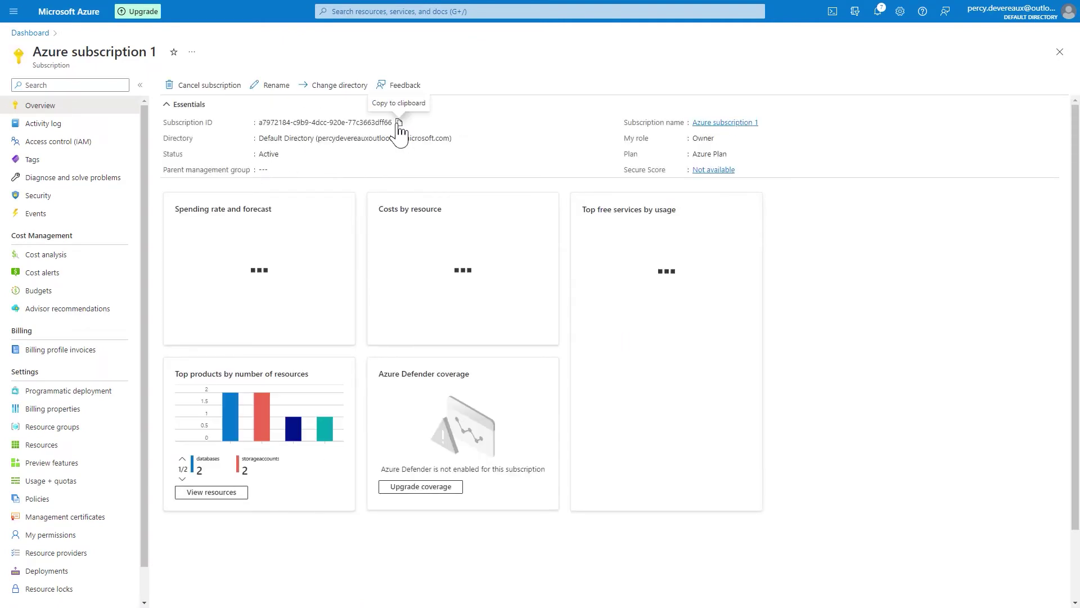
left_click(399, 123)
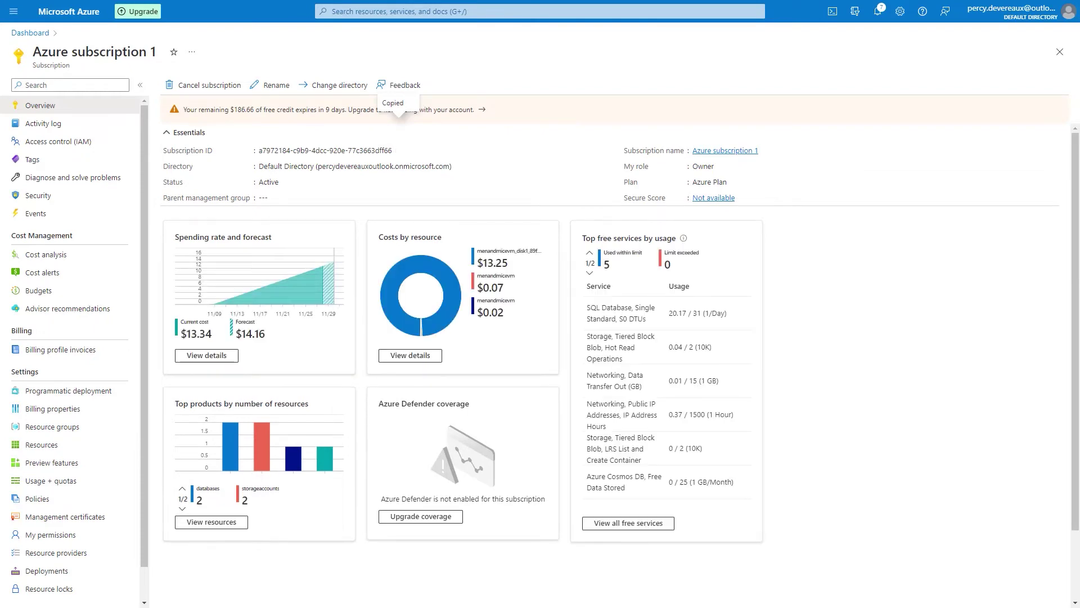
key("alt+Tab")
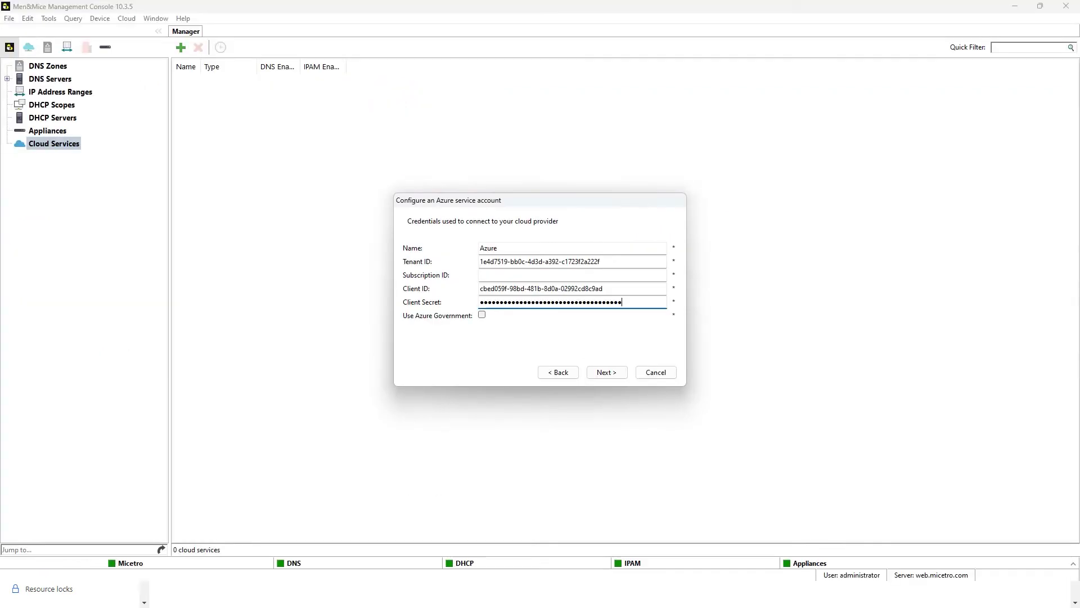
left_click(500, 275)
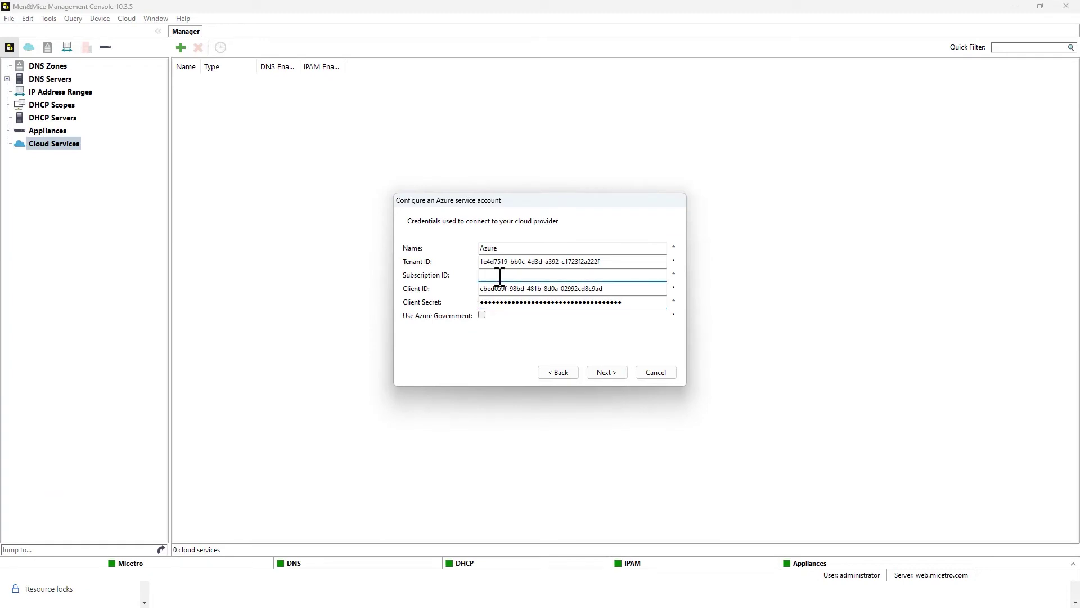
key("ctrl+v")
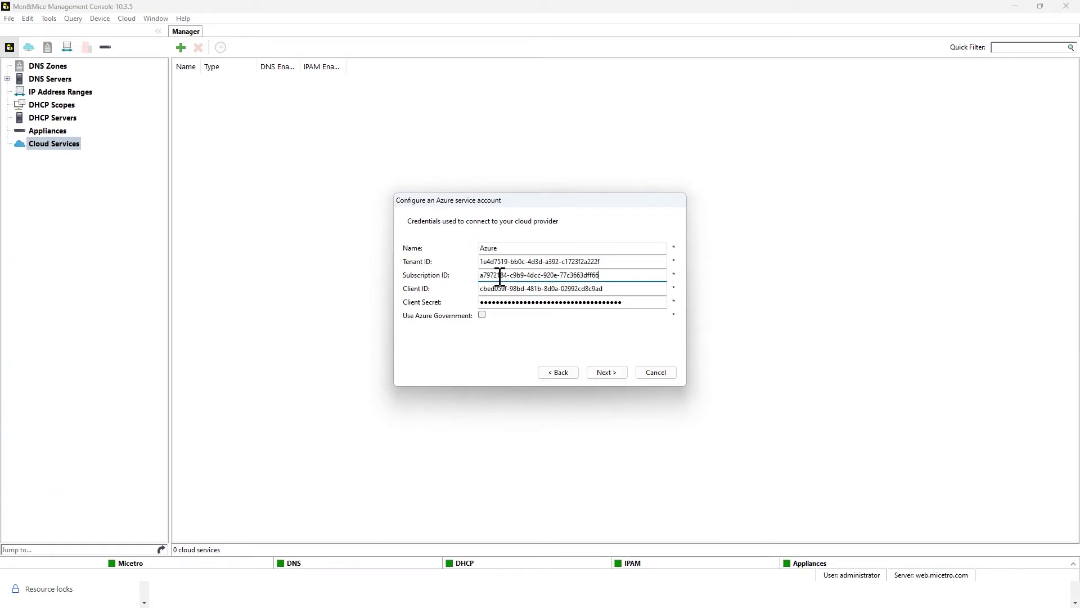
left_click(607, 374)
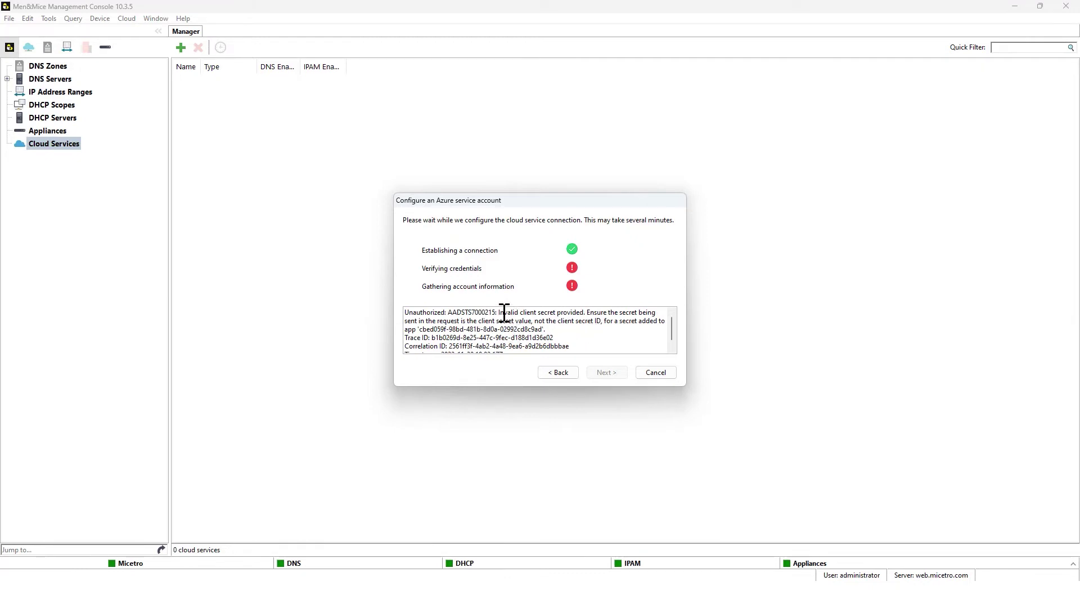
left_click_drag(500, 312, 637, 321)
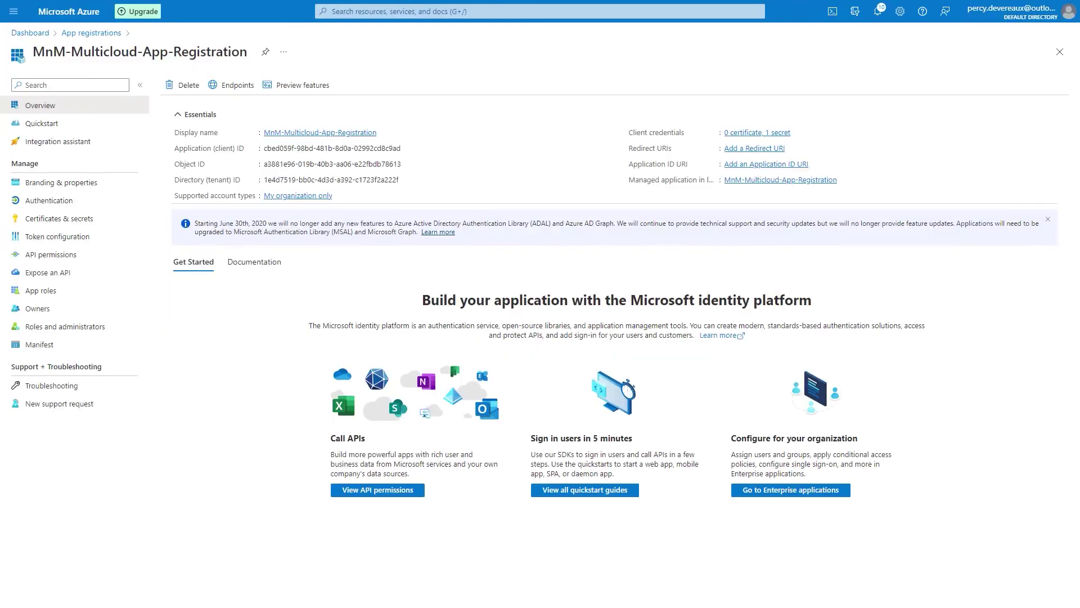
- Copy the Value of the Test client secret from the Azure app registration's client secrets and open the new client secret form
left_click(746, 134)
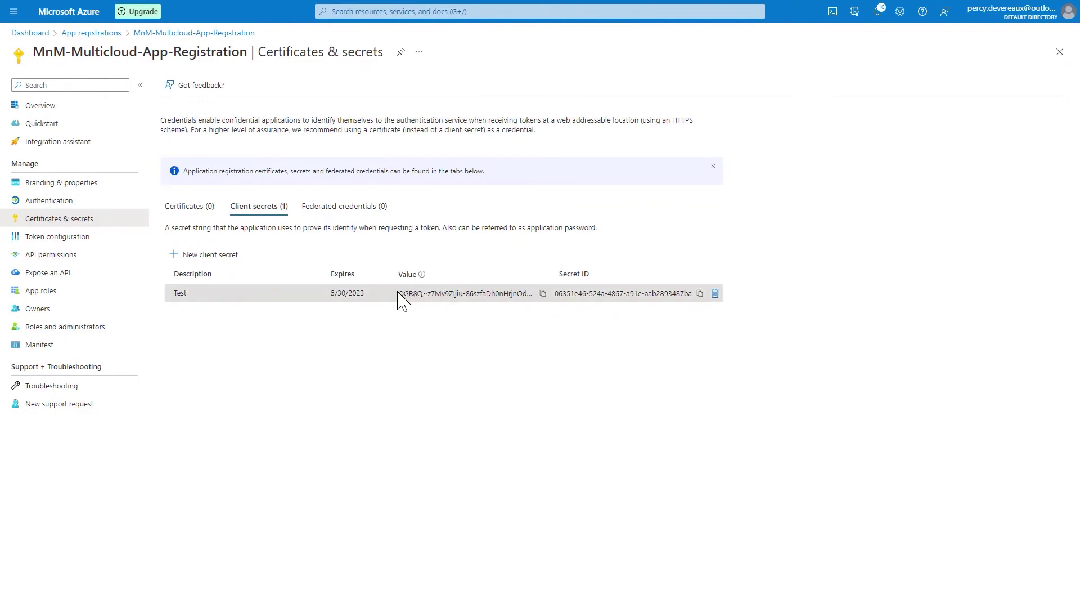
left_click_drag(399, 293, 563, 309)
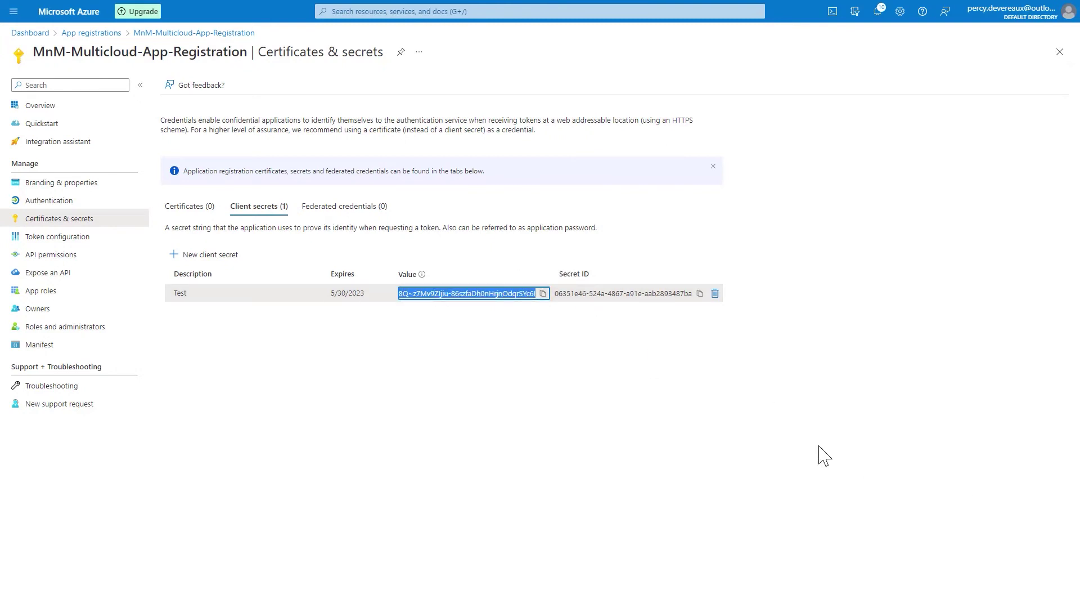
left_click(543, 294)
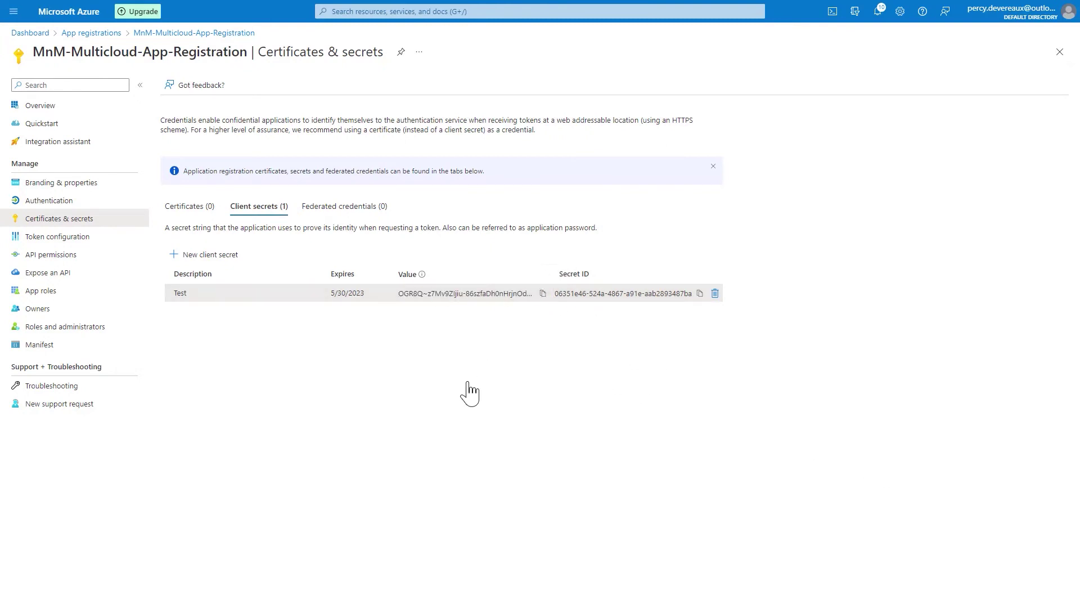
left_click(195, 256)
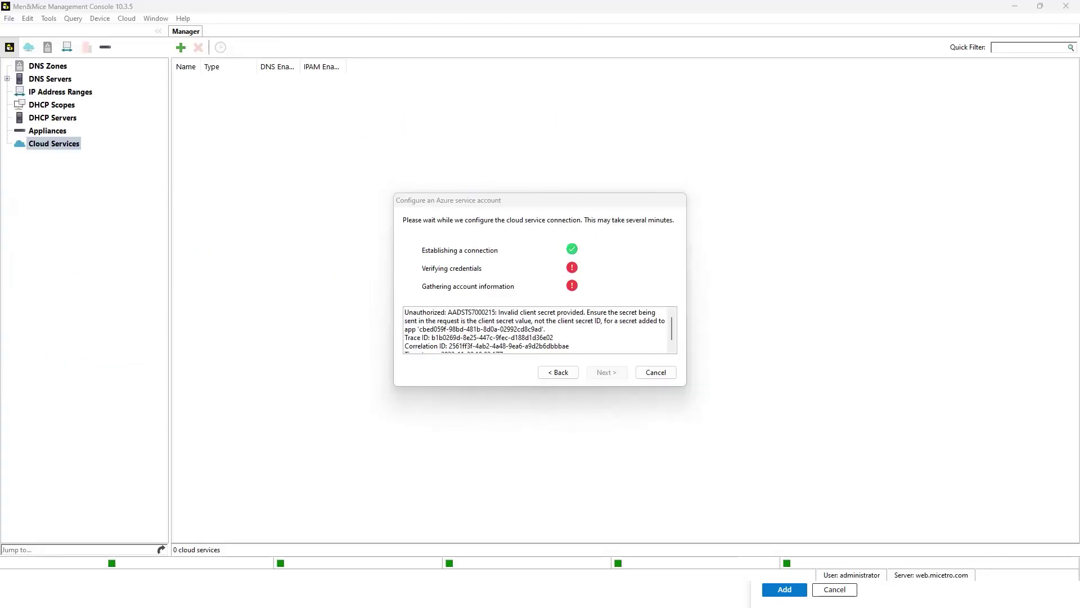
- Return to the Men&Mice service account credentials and replace the Client Secret with the copied client secret value
left_click_drag(500, 312, 634, 321)
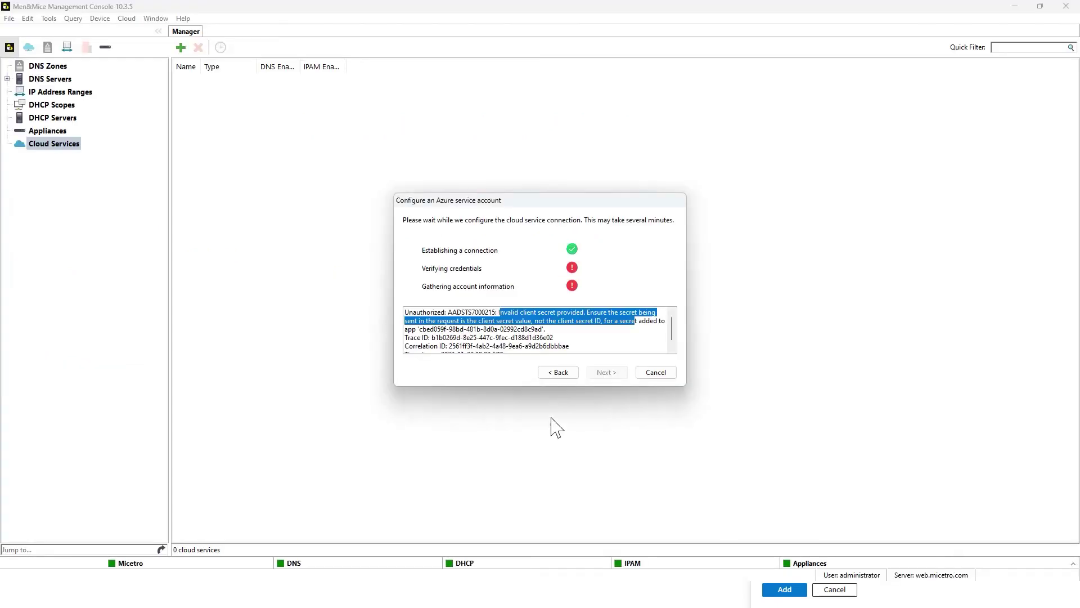
left_click(566, 372)
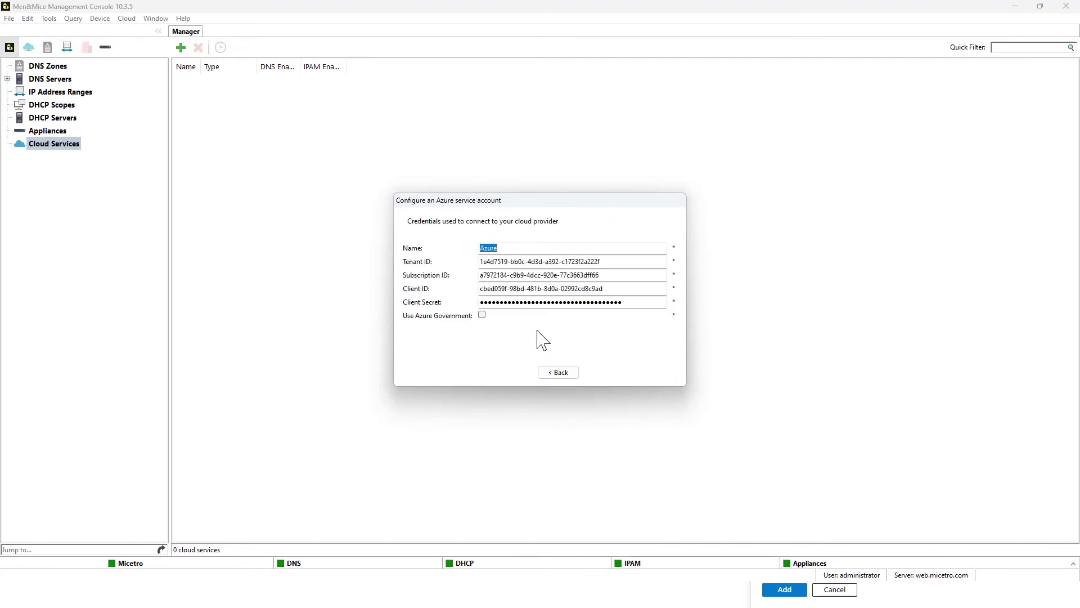
left_click_drag(648, 304, 434, 304)
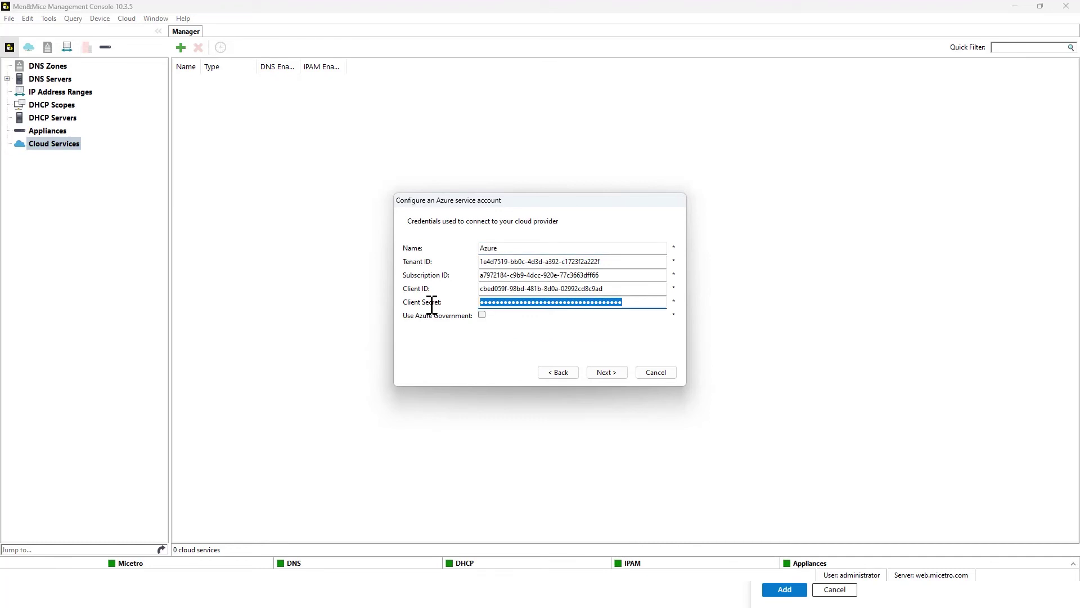
key("ctrl+v")
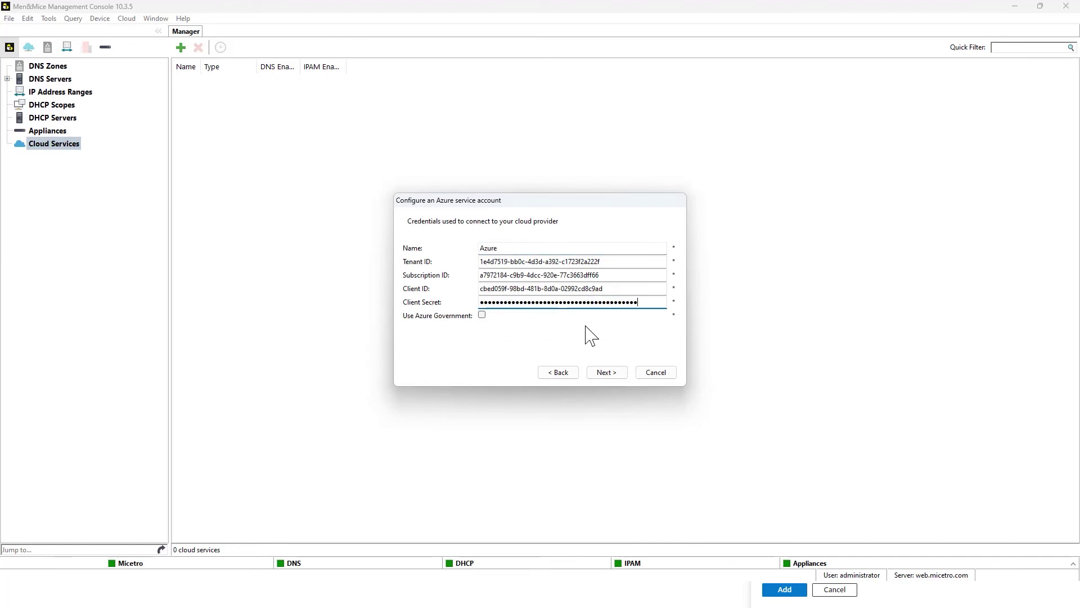
- Submit the credentials and finish adding the Azure account with virtual networks and DNS zones managed, leaving the save comment empty
left_click(614, 373)
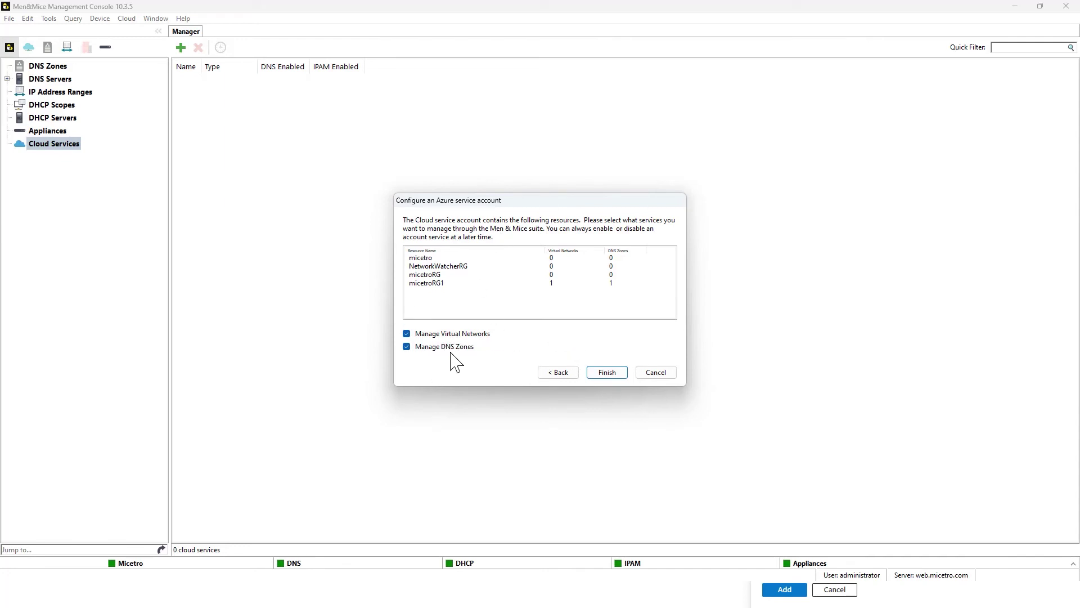
left_click(609, 376)
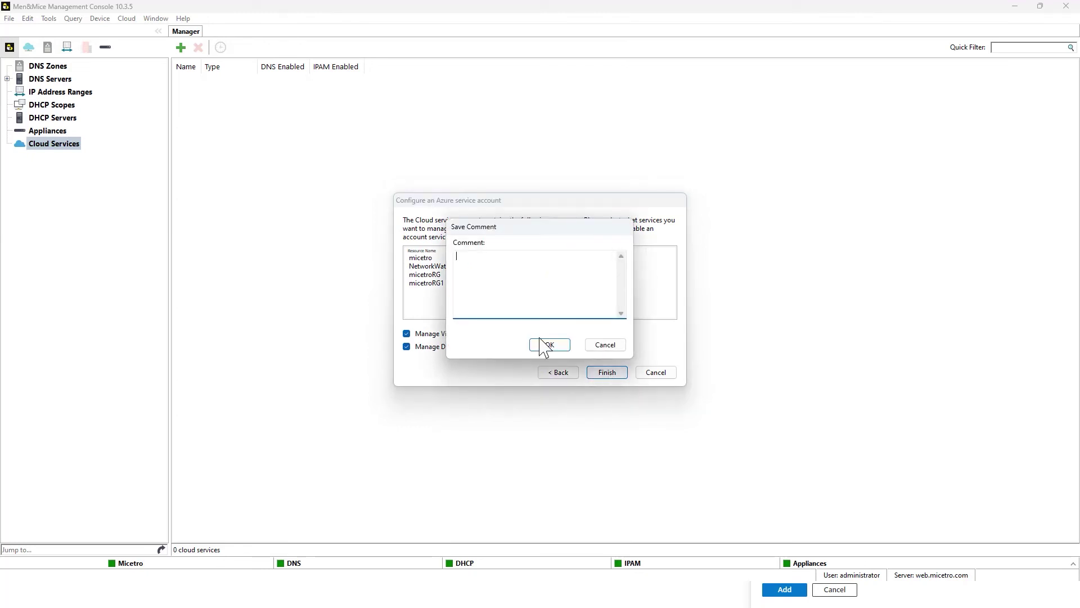
left_click(546, 344)
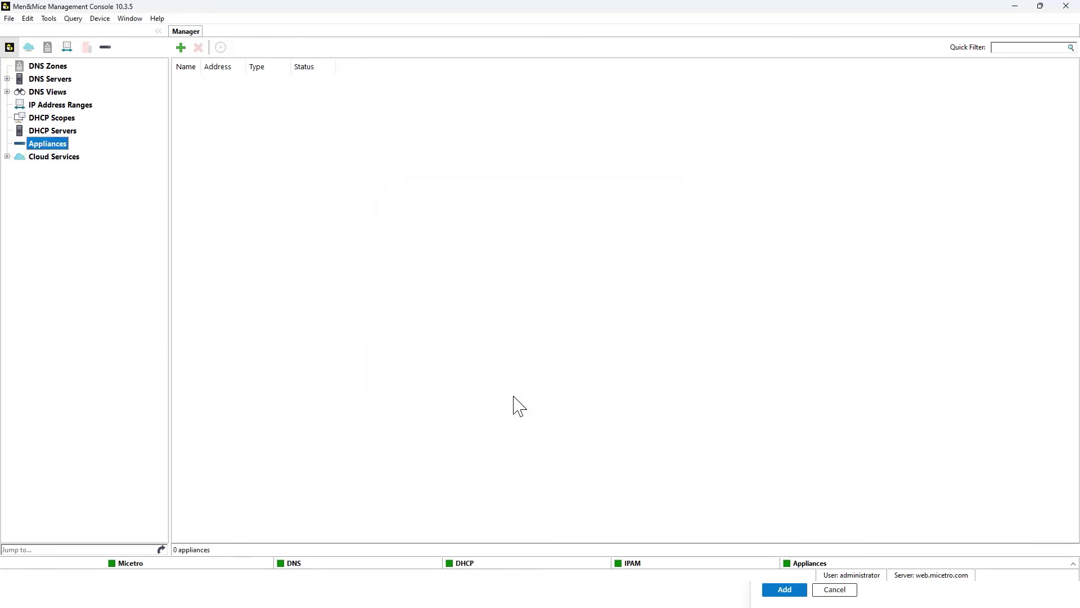
- Inspect the MenAndMice-Net network's ranges under the Azure cloud service and the micetro.com zone among the DNS zones
left_click(7, 157)
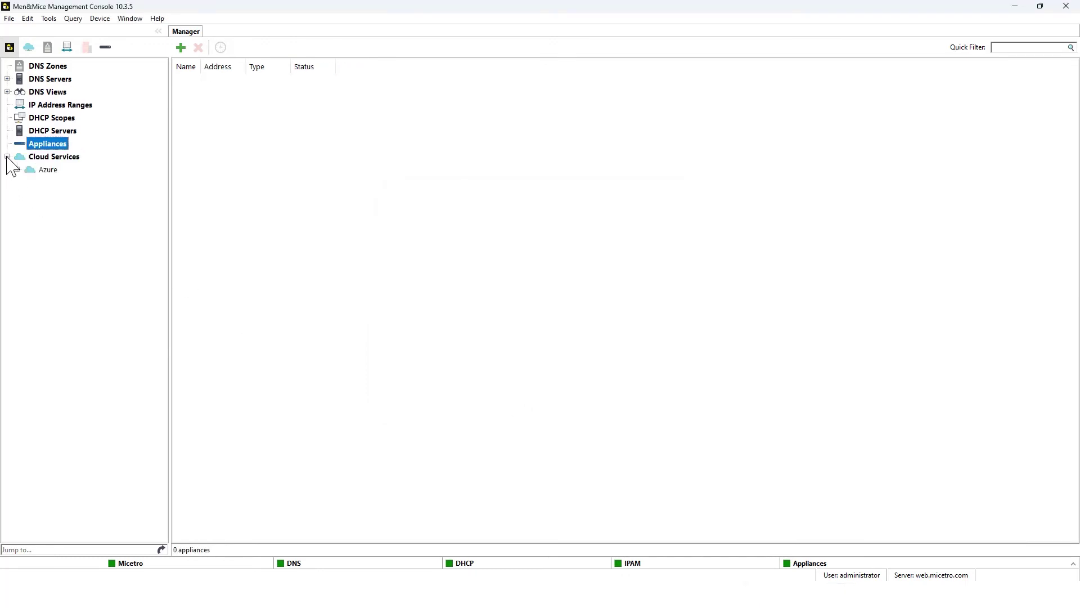
left_click(18, 170)
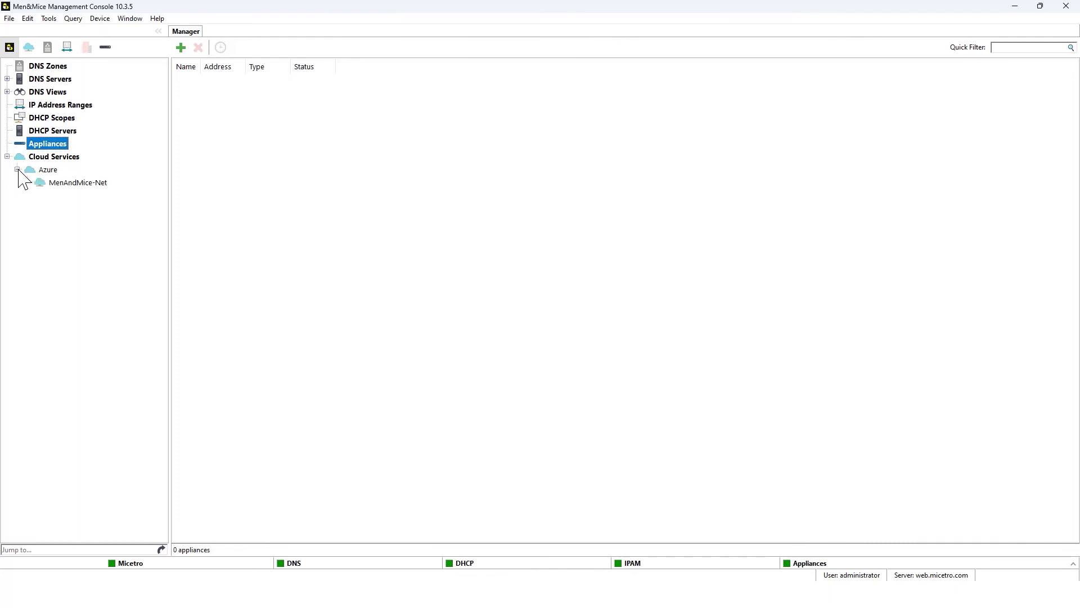
left_click(72, 185)
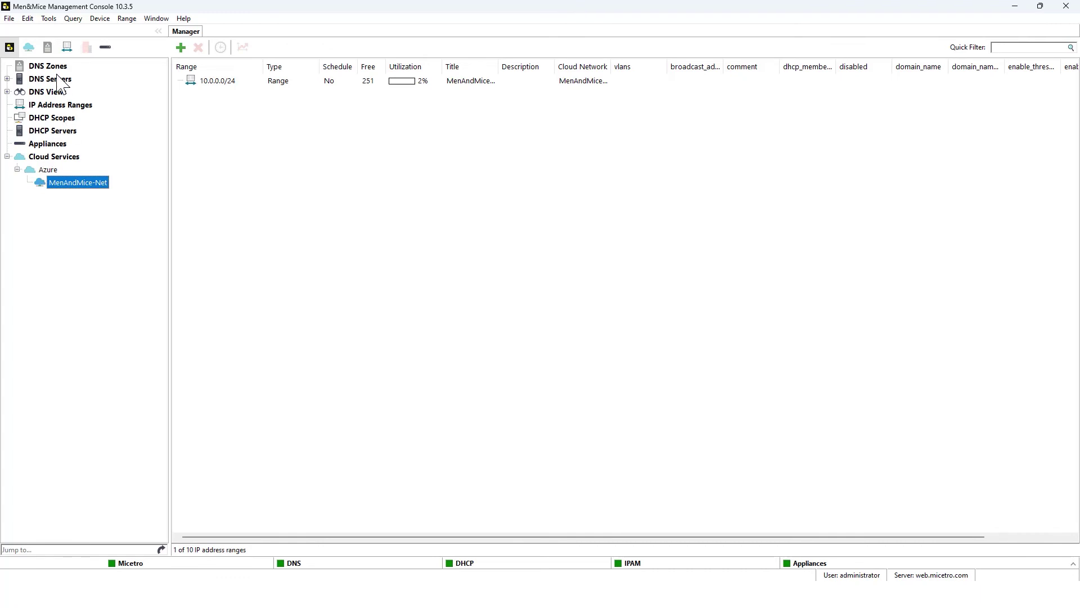
left_click(41, 66)
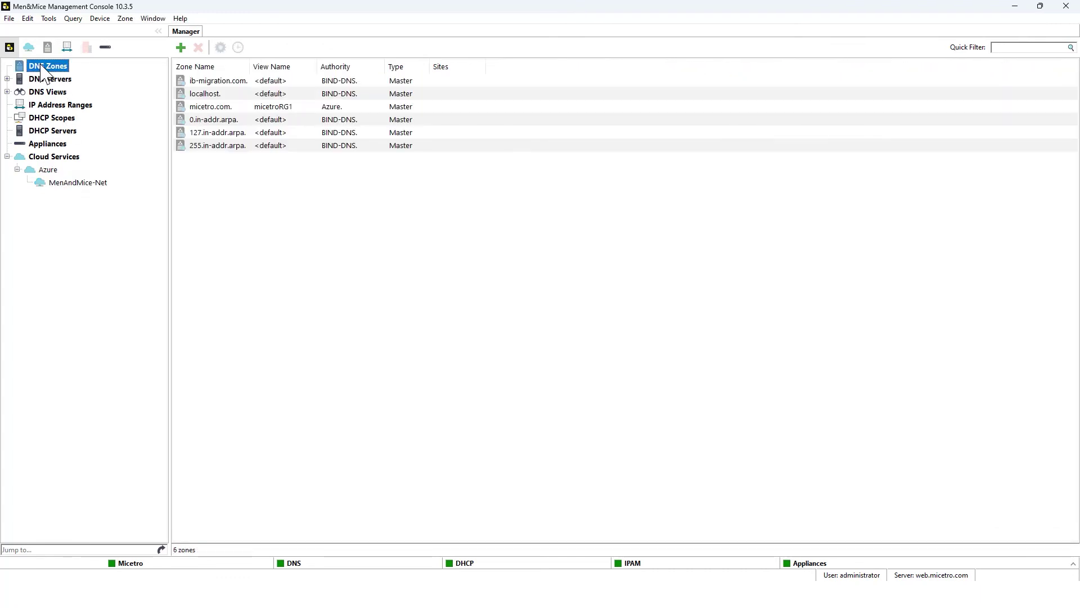
left_click(218, 112)
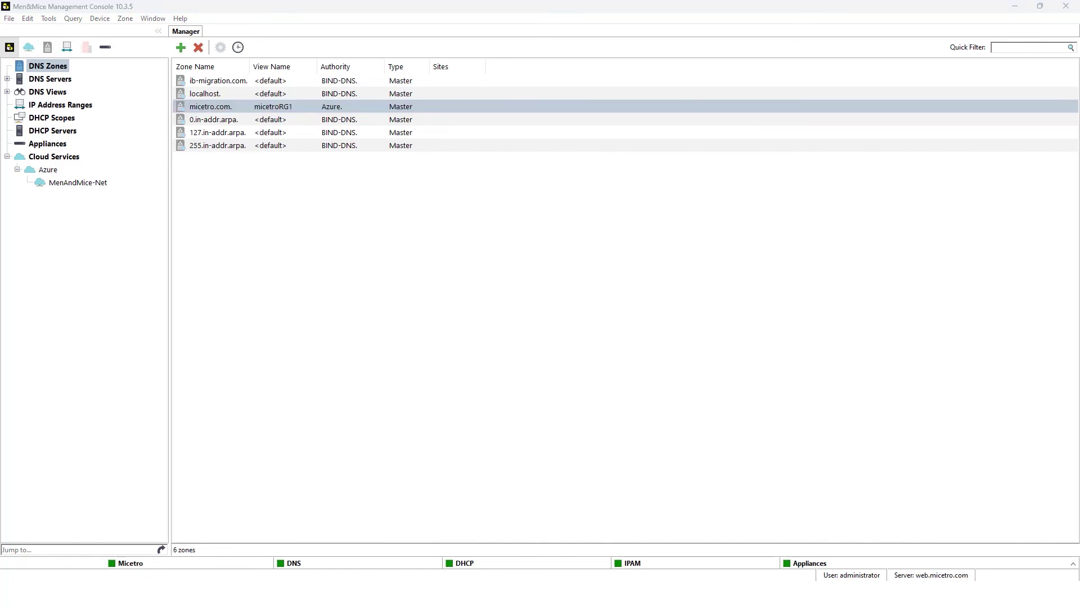
- Switch to Chrome, open web.micetro.com in a new tab, and log in to Micetro with the account password
key("alt+Tab")
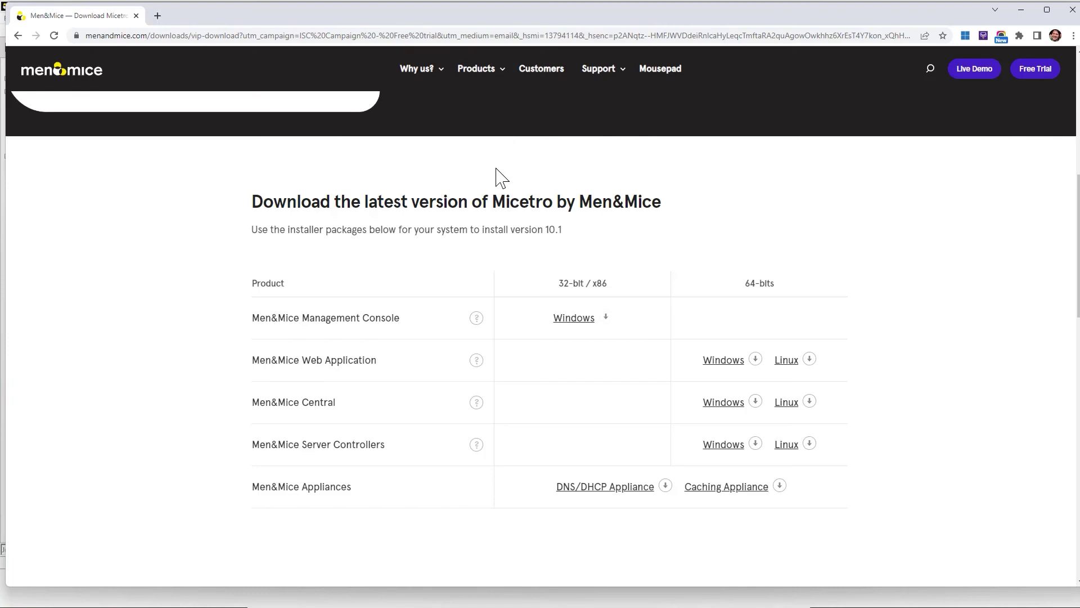
left_click(157, 17)
type("web.micetro.com")
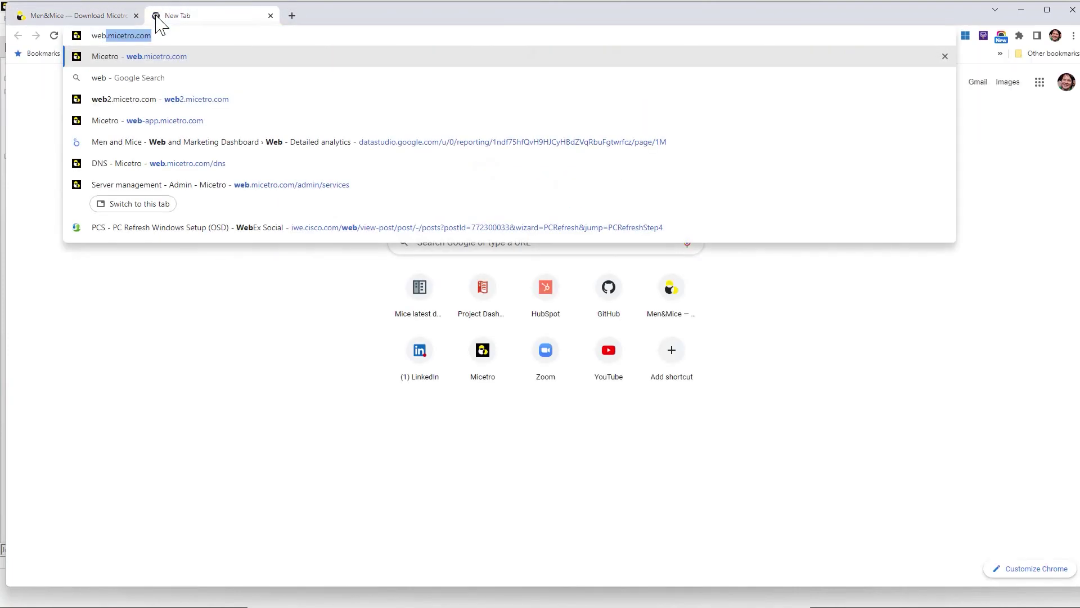
key("Return")
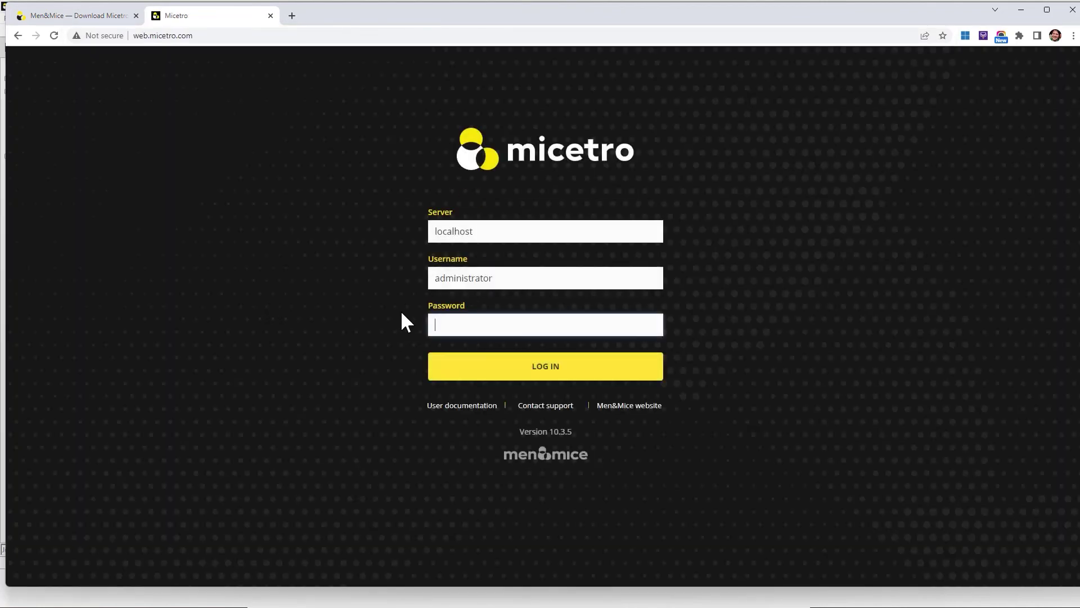
type("•••••••••••••")
key("Return")
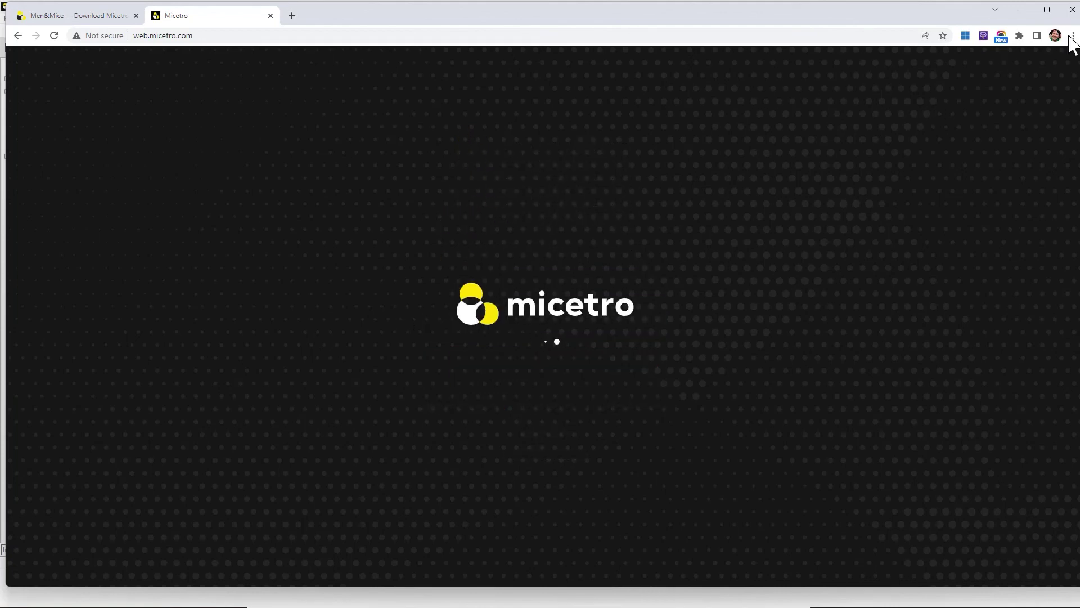
- Show the Micetro web application in full screen and view the properties of the Azure-hosted micetro.com zone under DNS
left_click(1072, 36)
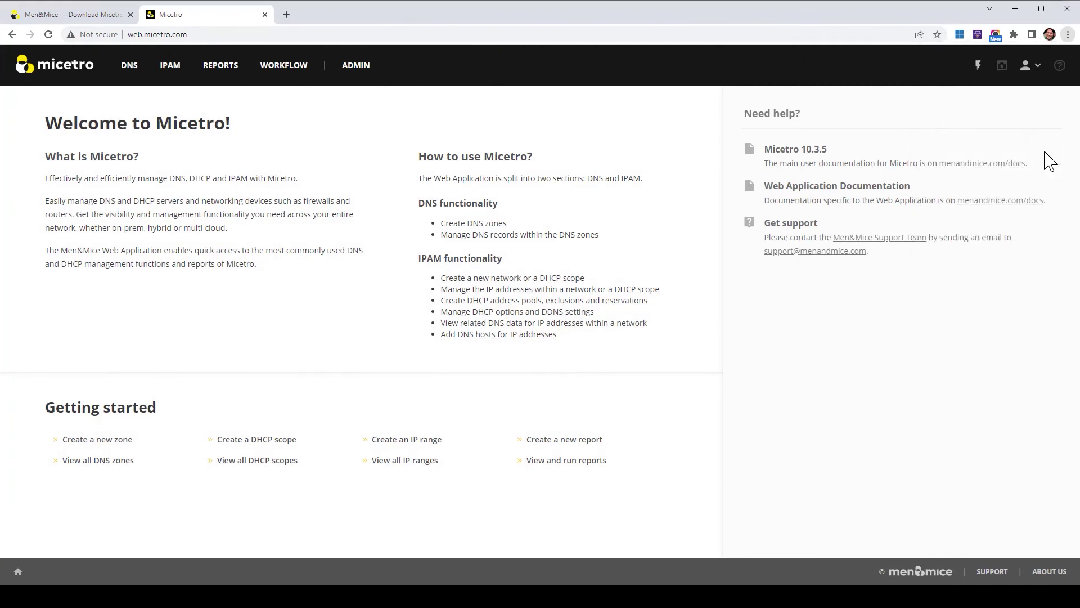
key("F11")
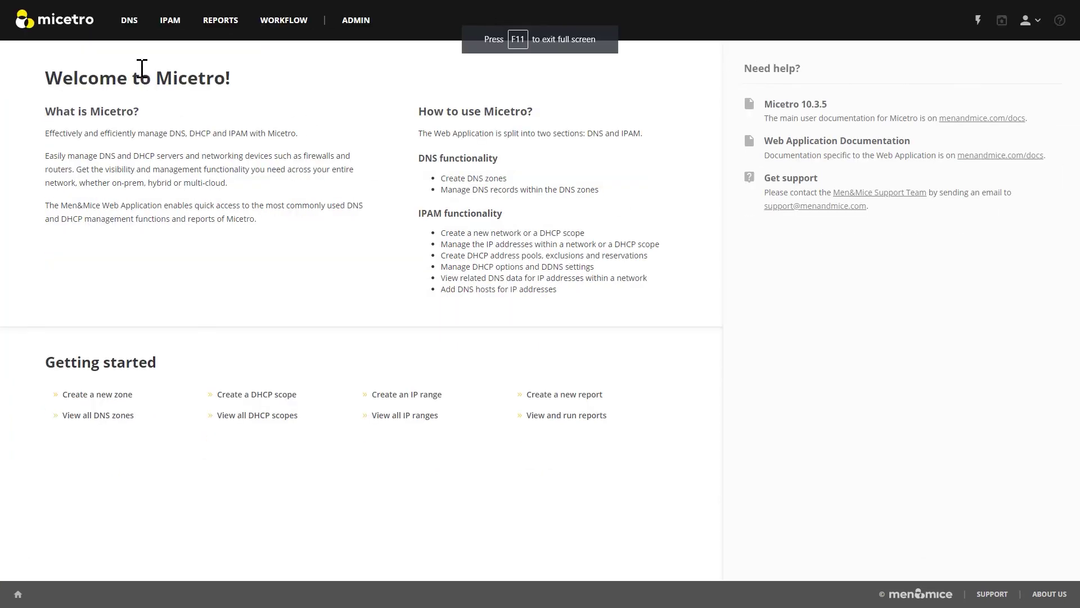
left_click(129, 21)
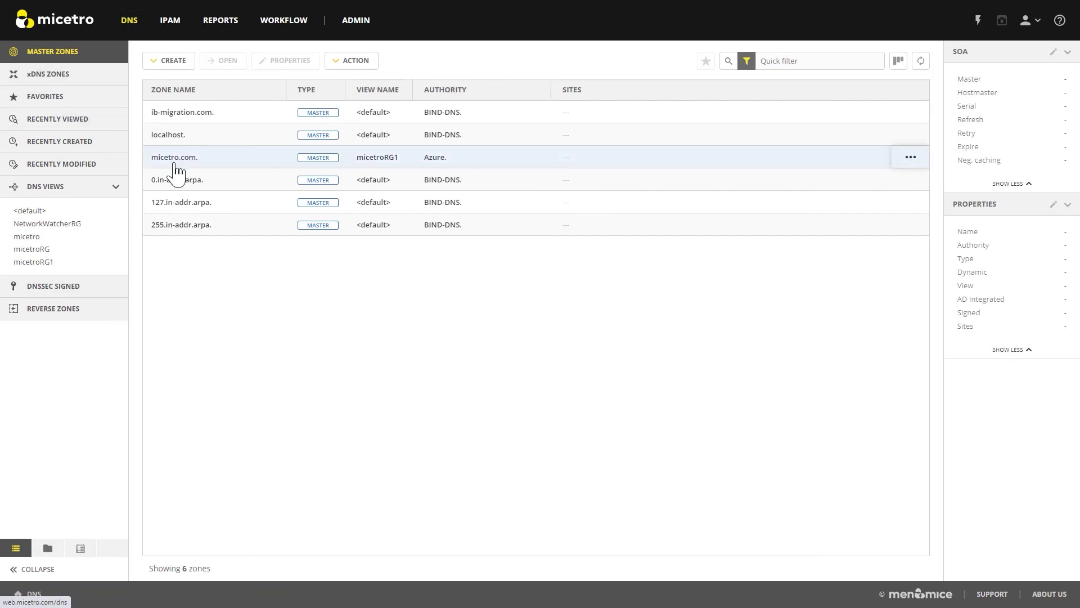
left_click(469, 163)
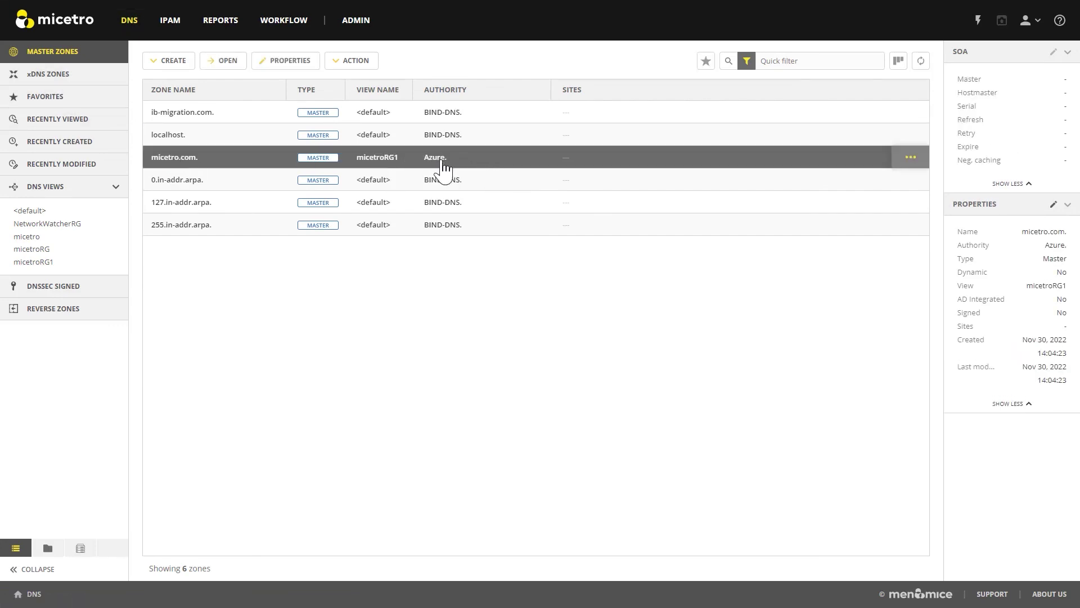